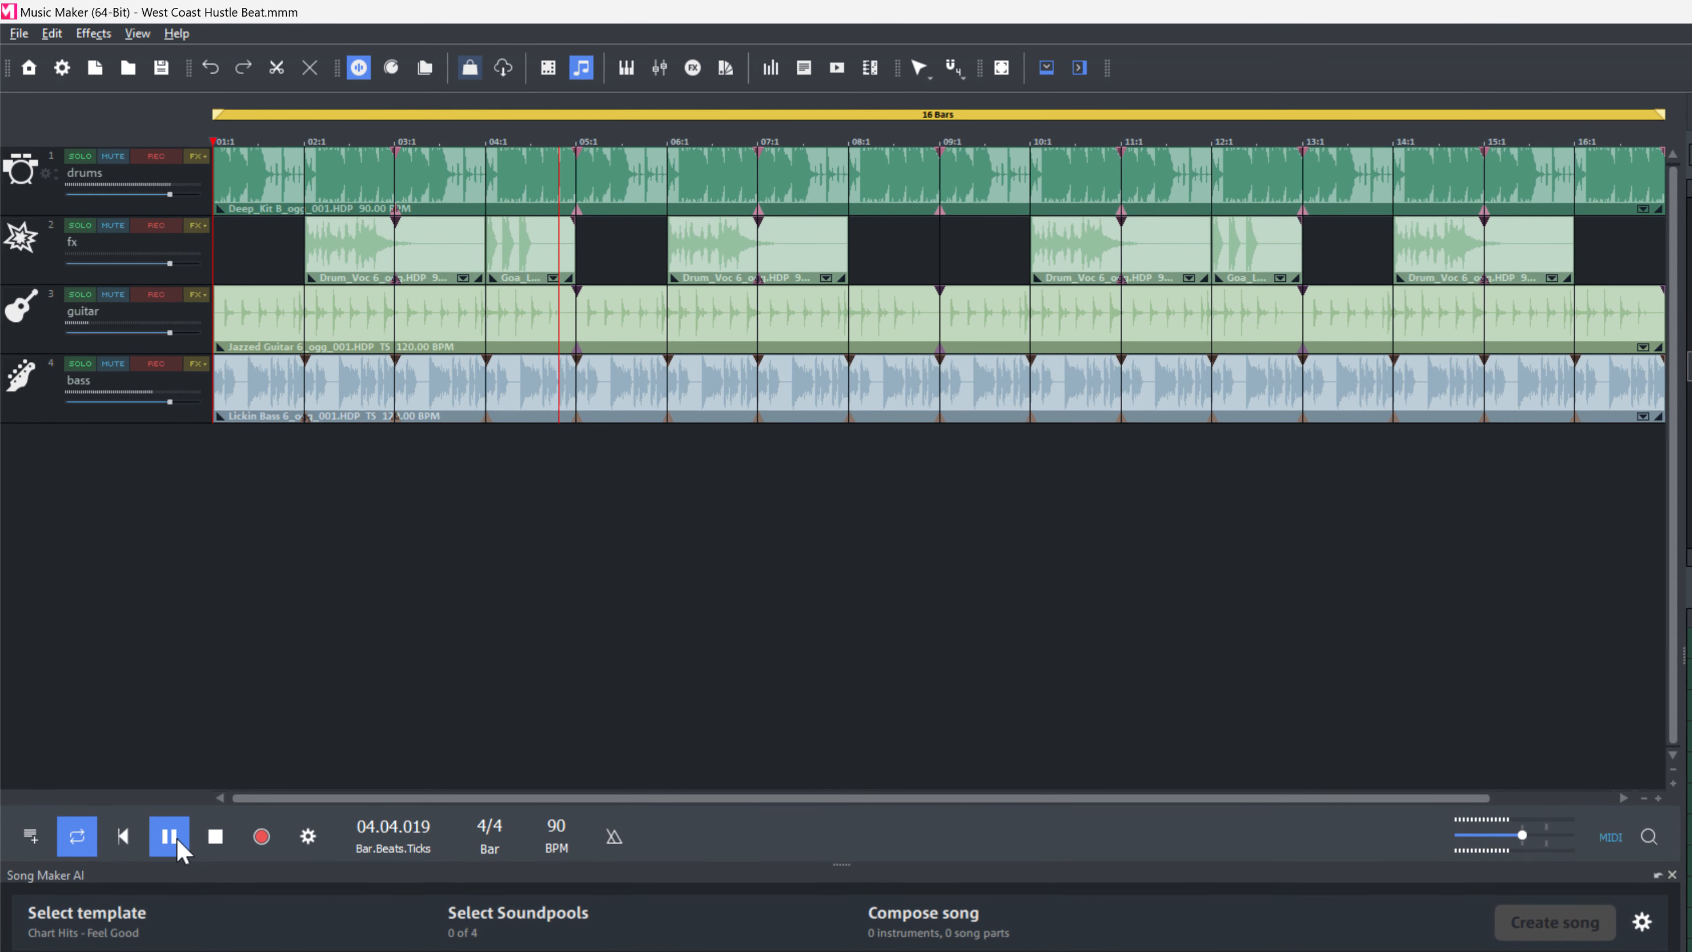
Pause playback and add a new fifth track below the bass track.
left_click(177, 846)
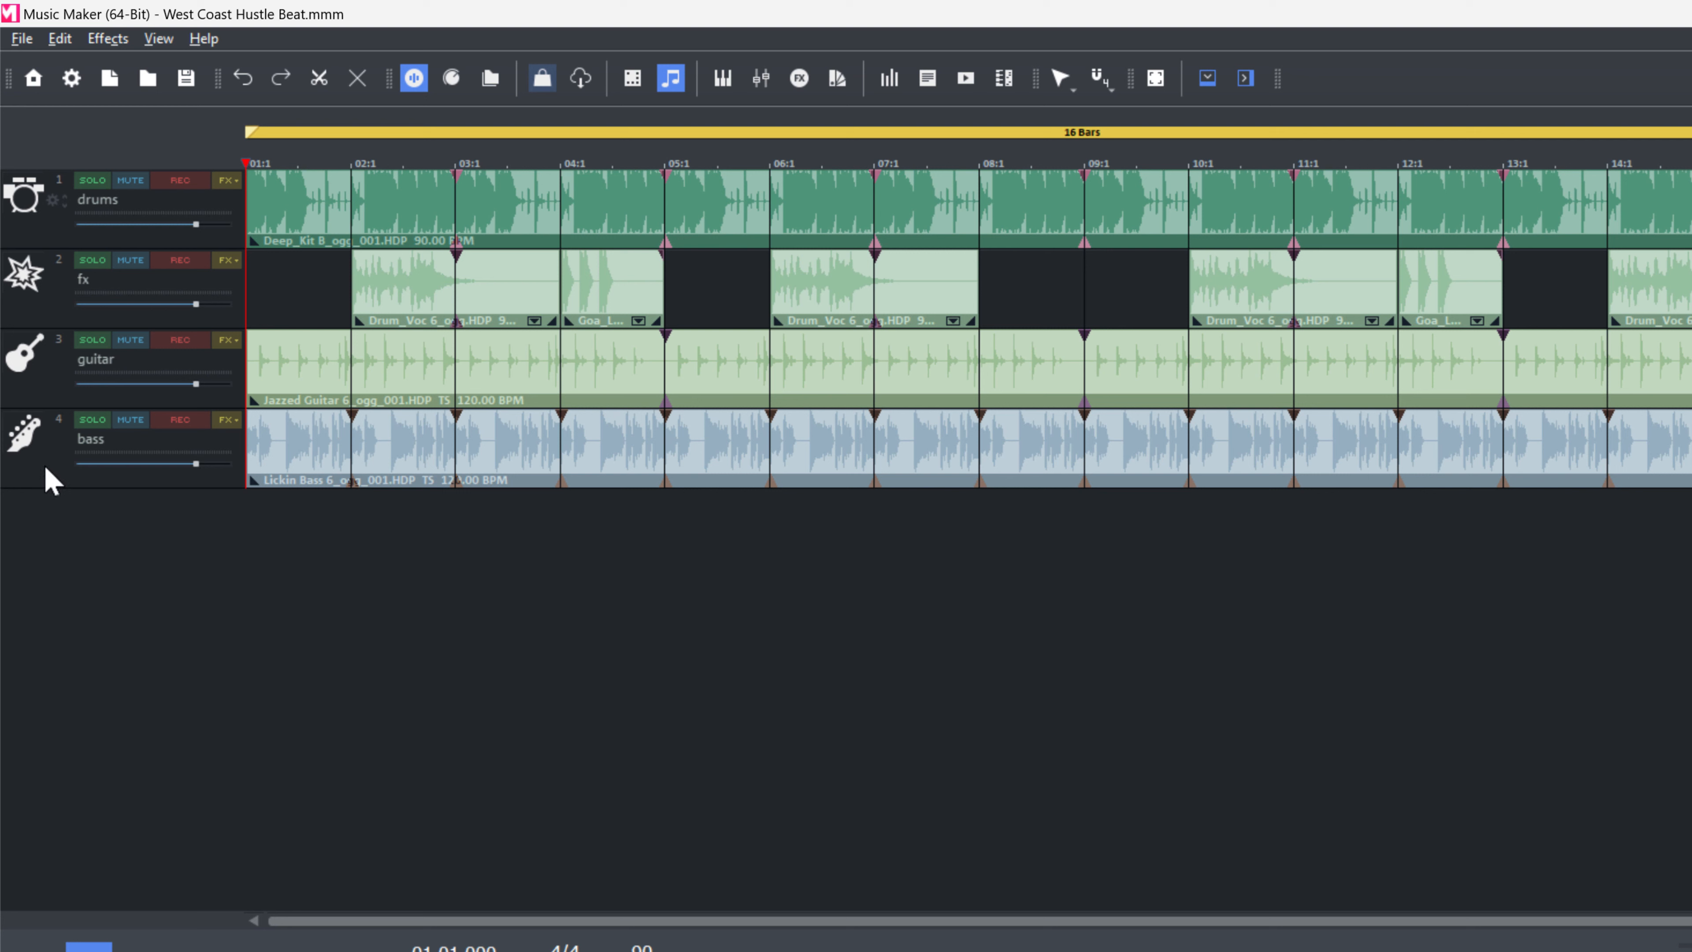
right_click(50, 480)
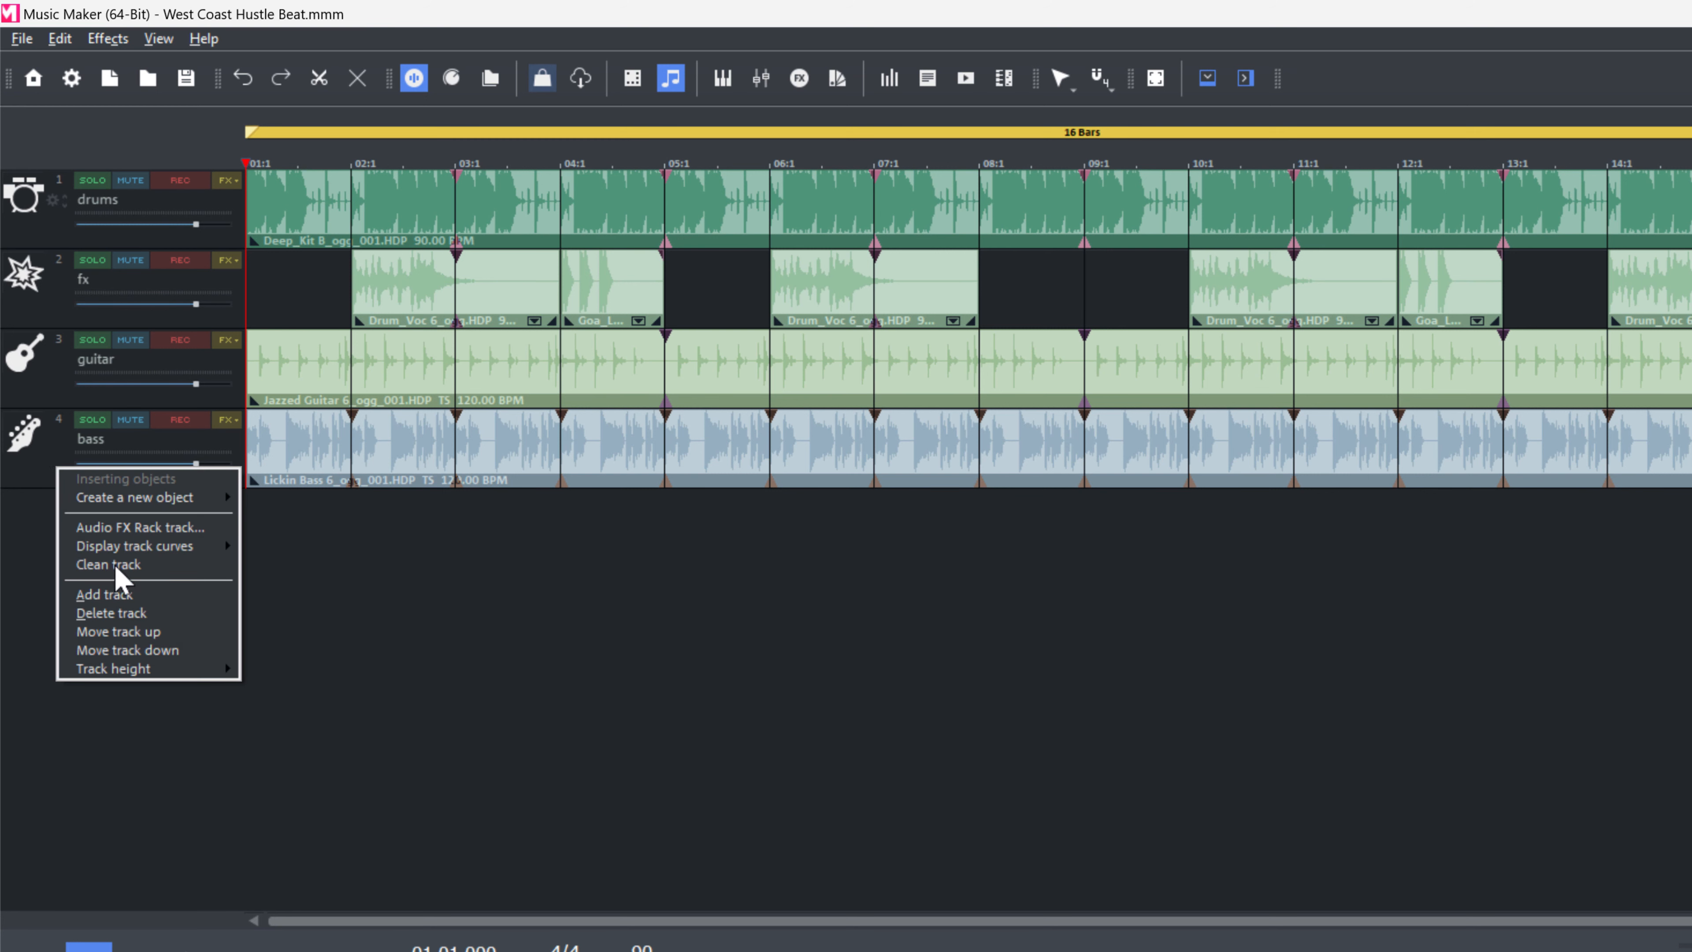
left_click(105, 594)
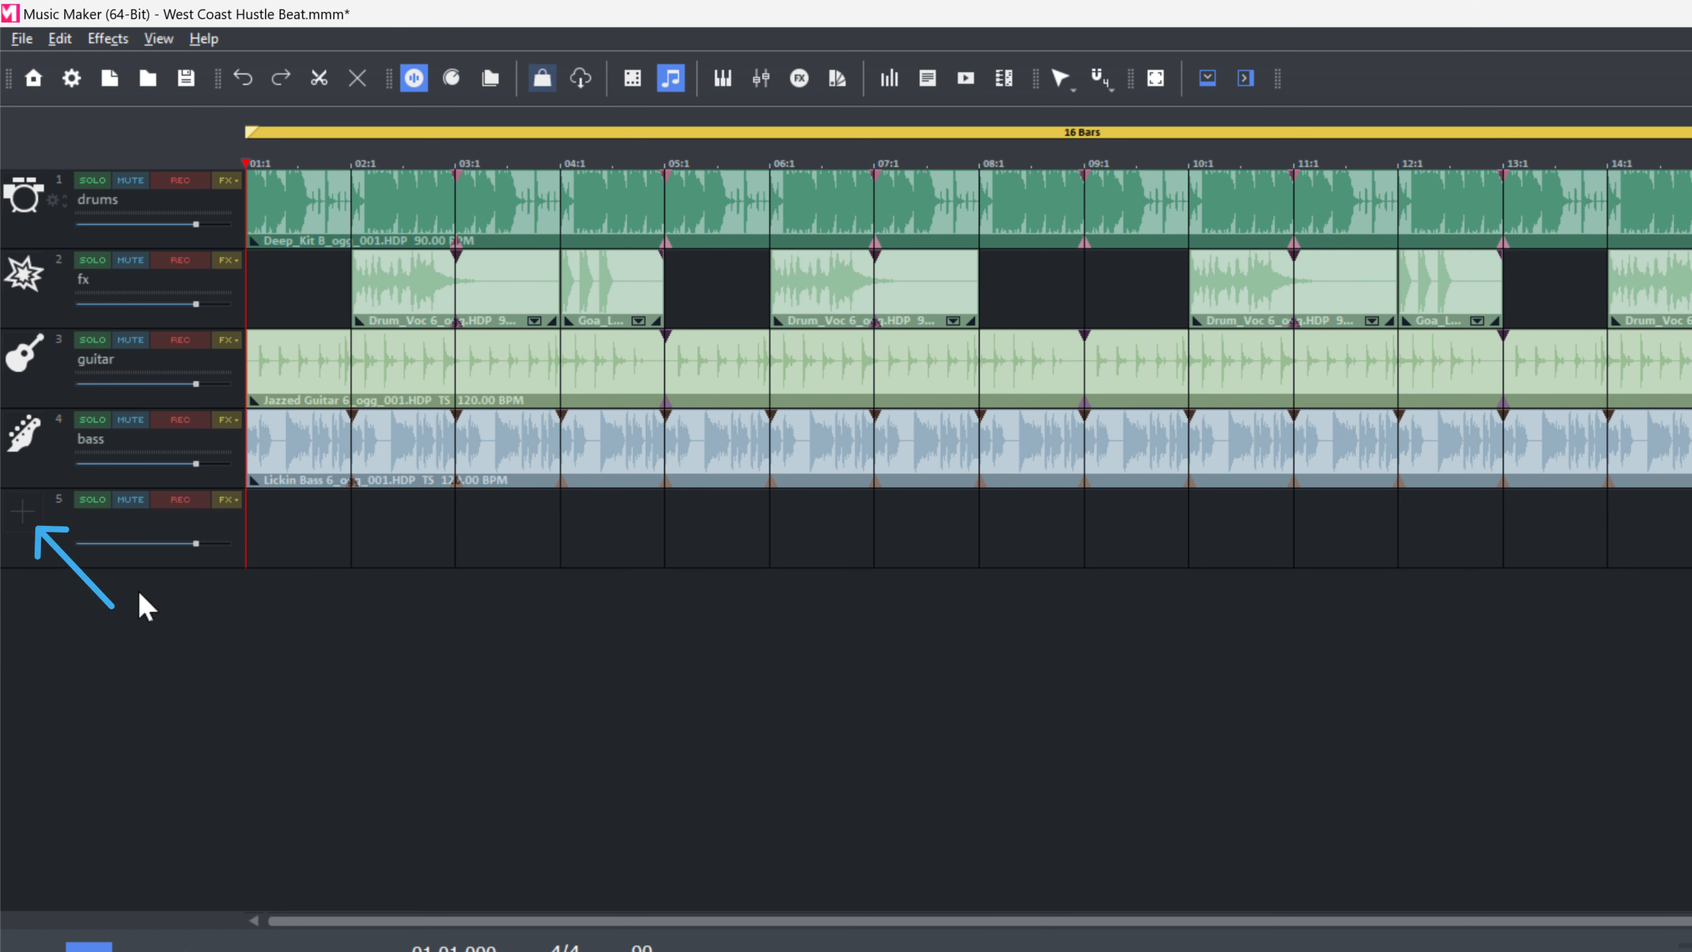
Browse the available instruments in the new track's instrument menu and the Store's VST instruments section.
left_click(24, 515)
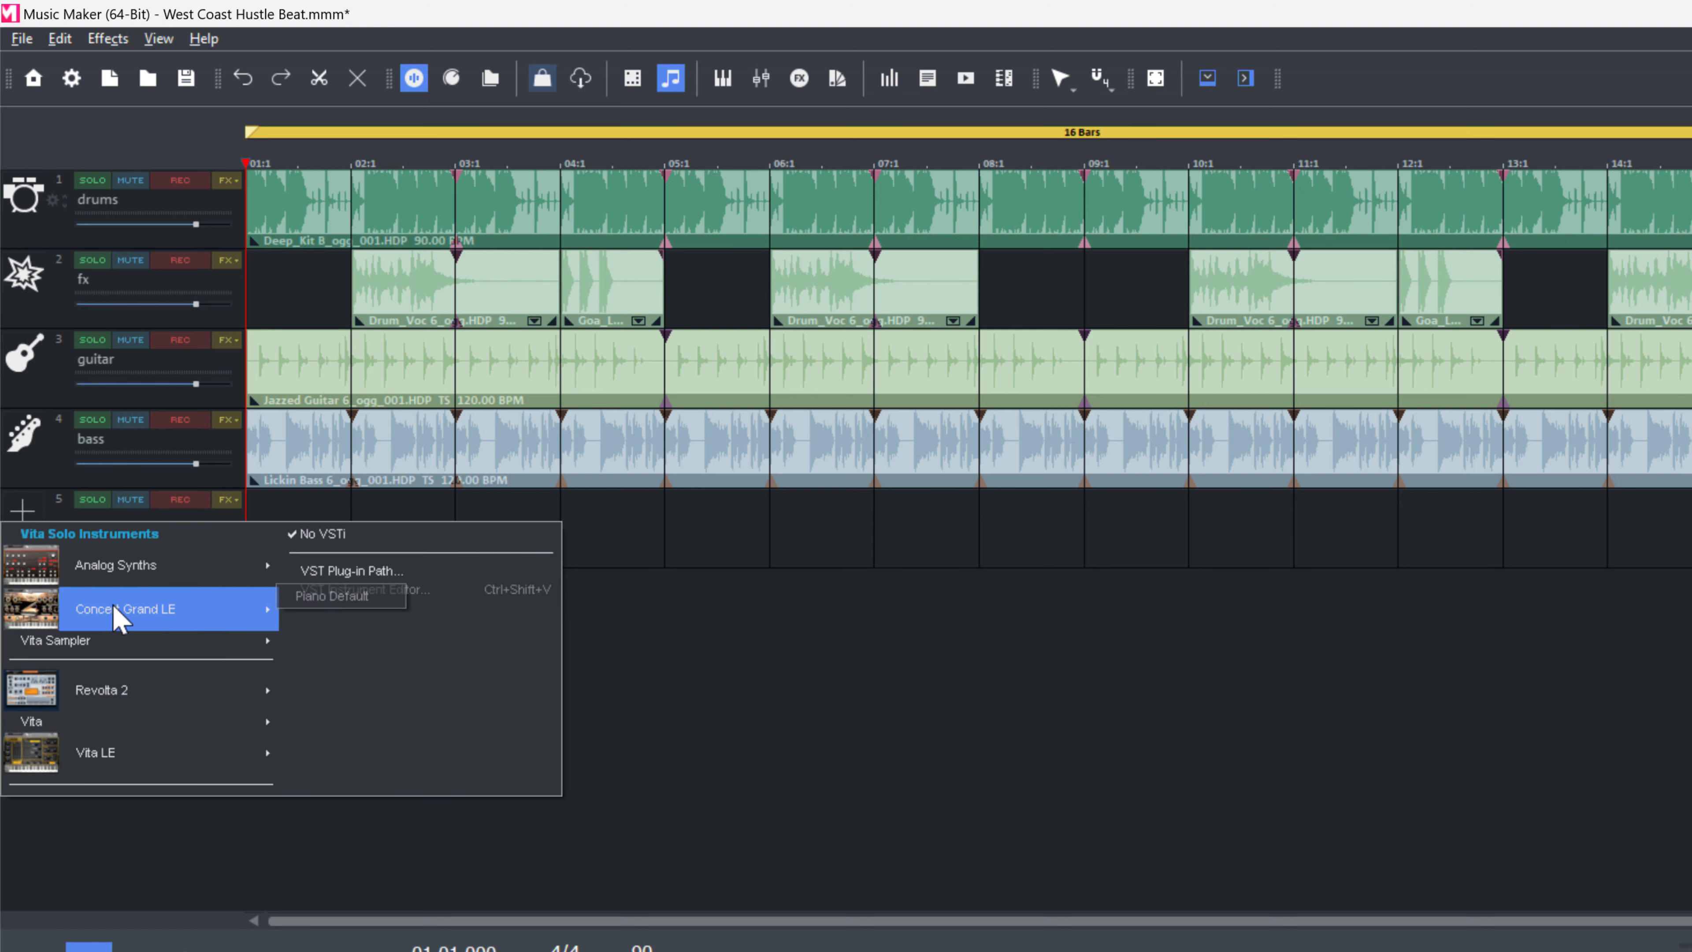
mouse_move(127, 641)
mouse_move(160, 755)
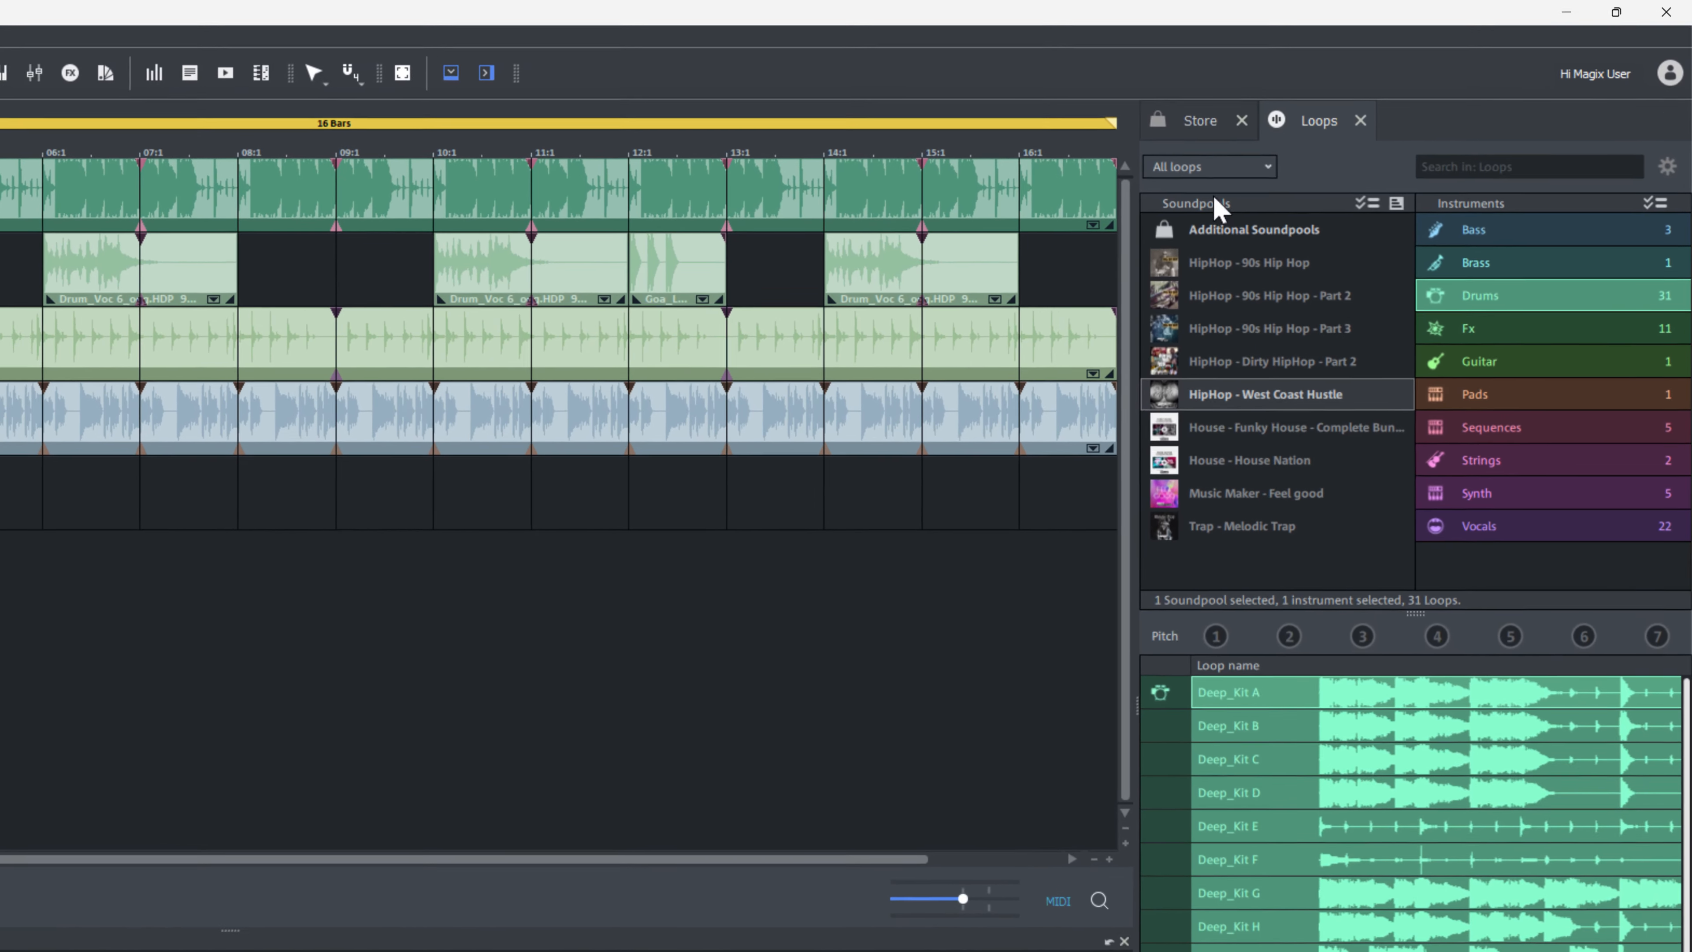
left_click(1196, 122)
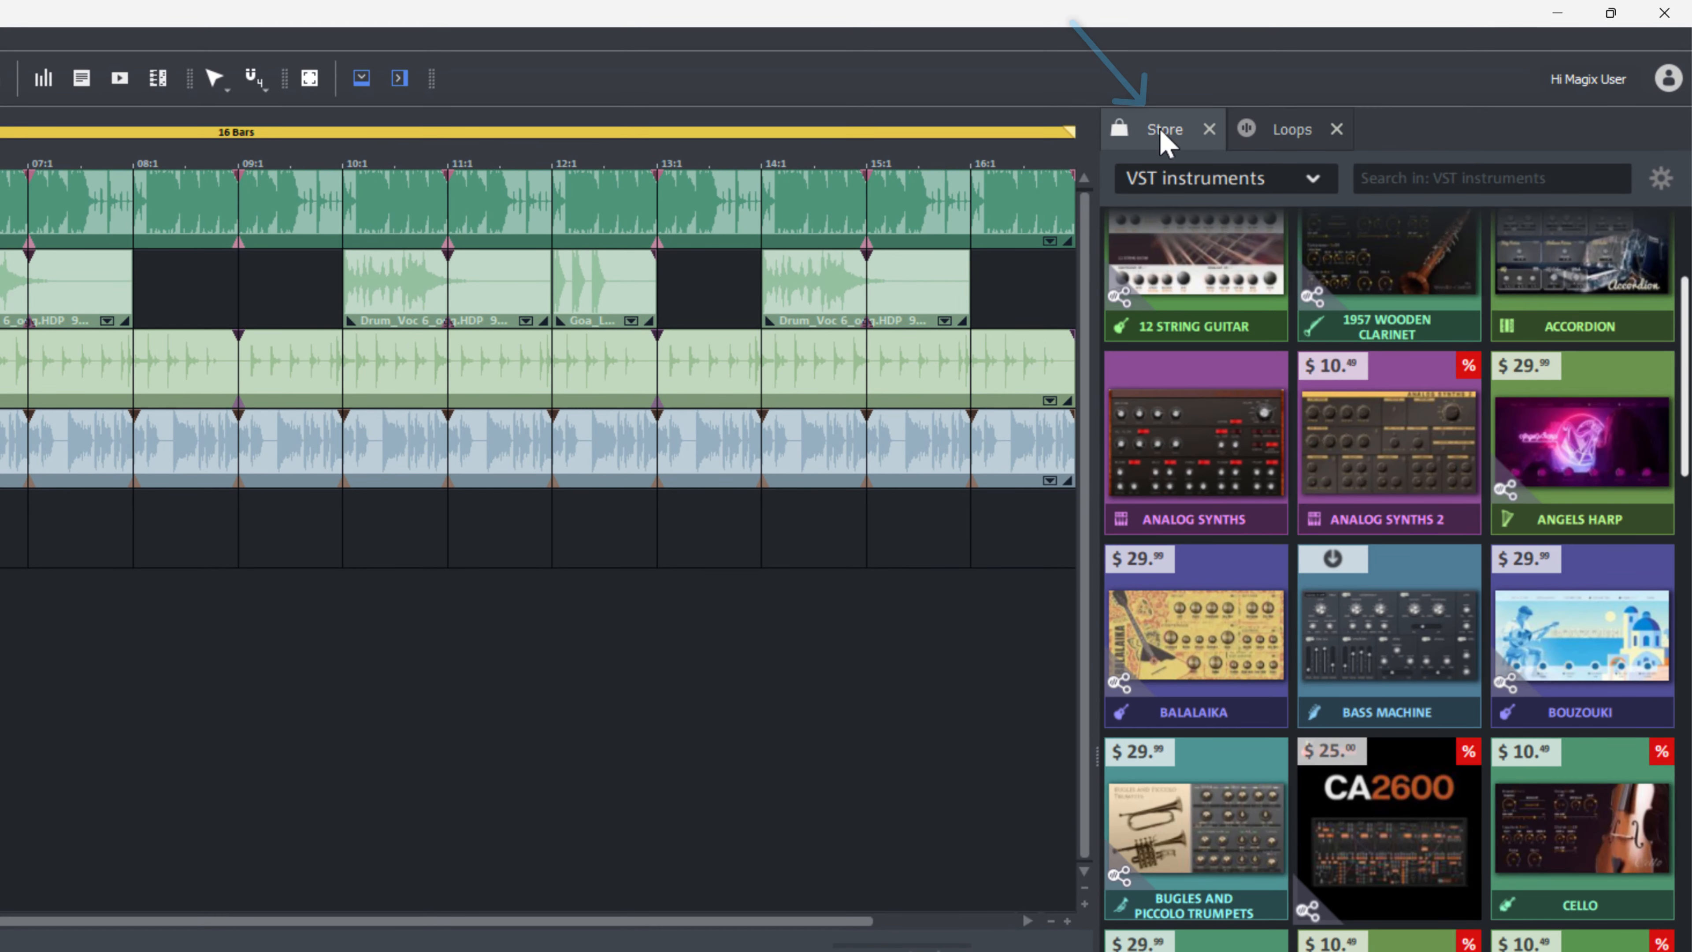
left_click(1224, 193)
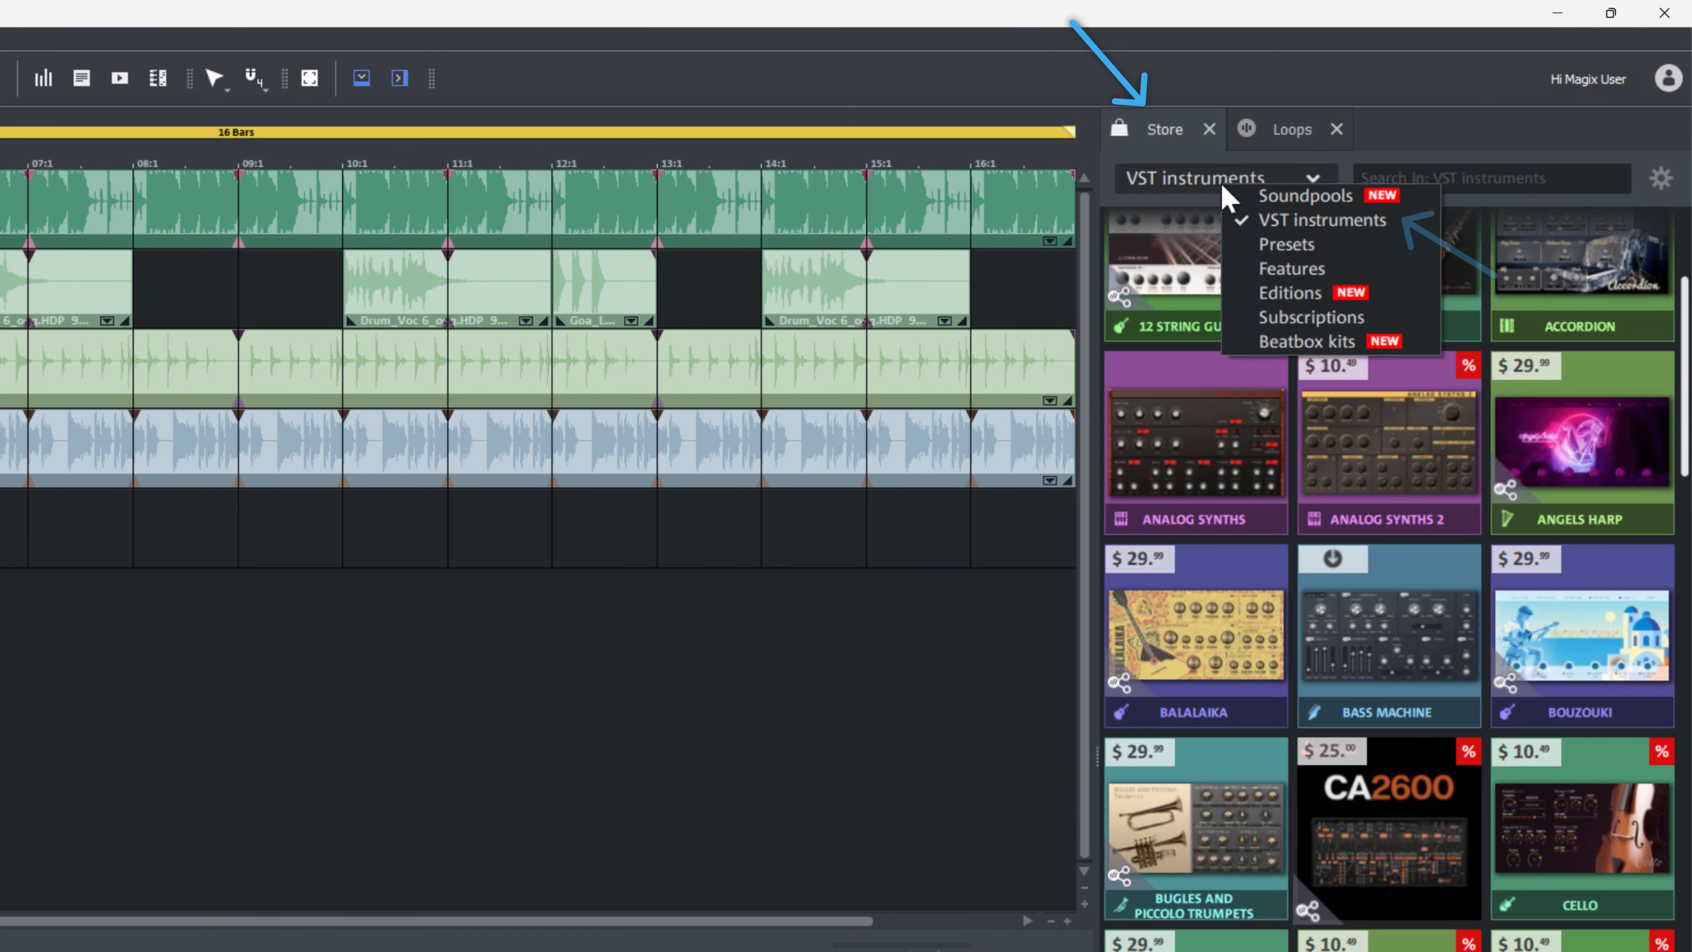
left_click(1270, 228)
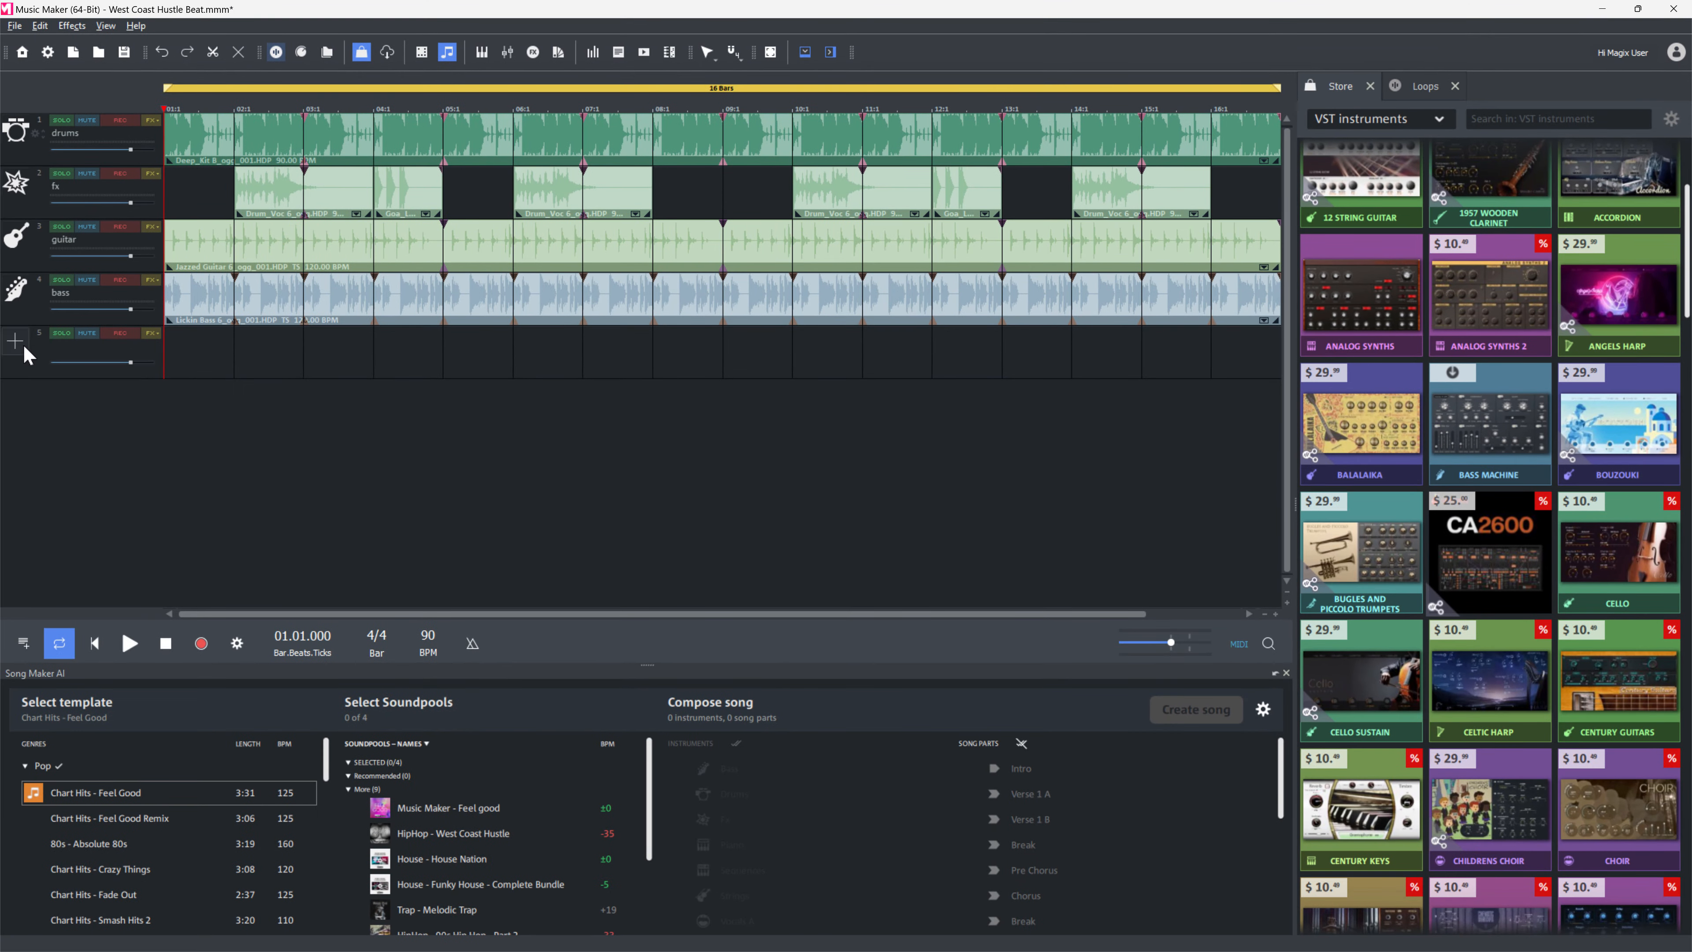
Assign the Revolta 2 Best Of preset Pads - Glittersweep as the new track's instrument.
left_click(20, 350)
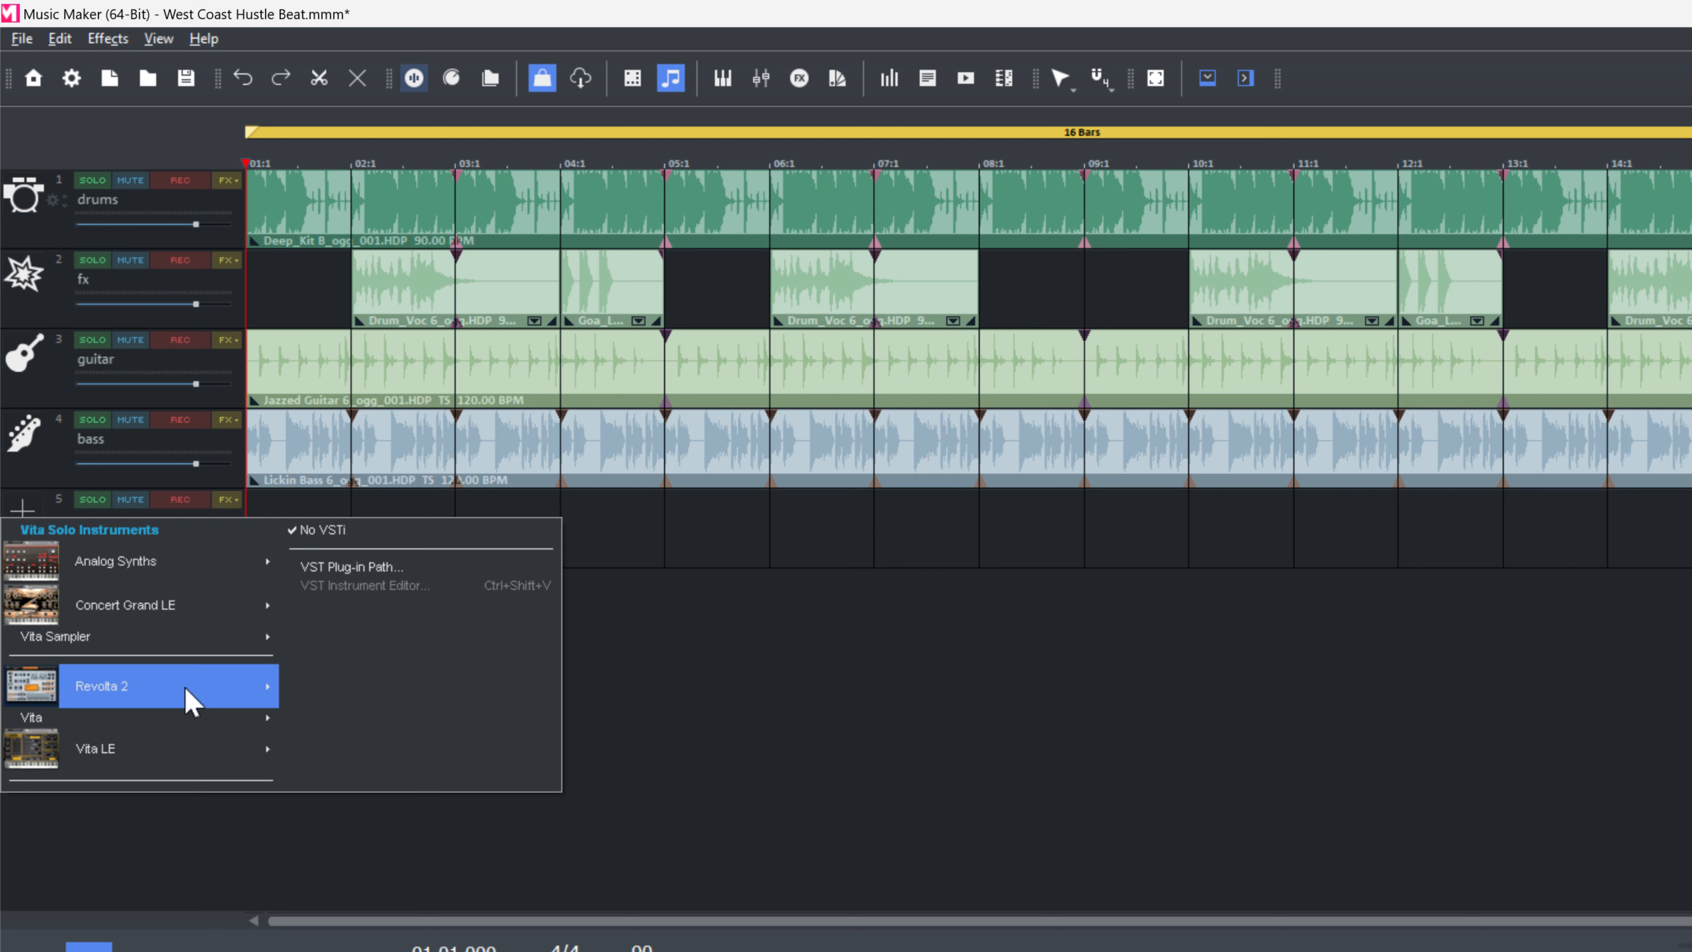
mouse_move(186, 697)
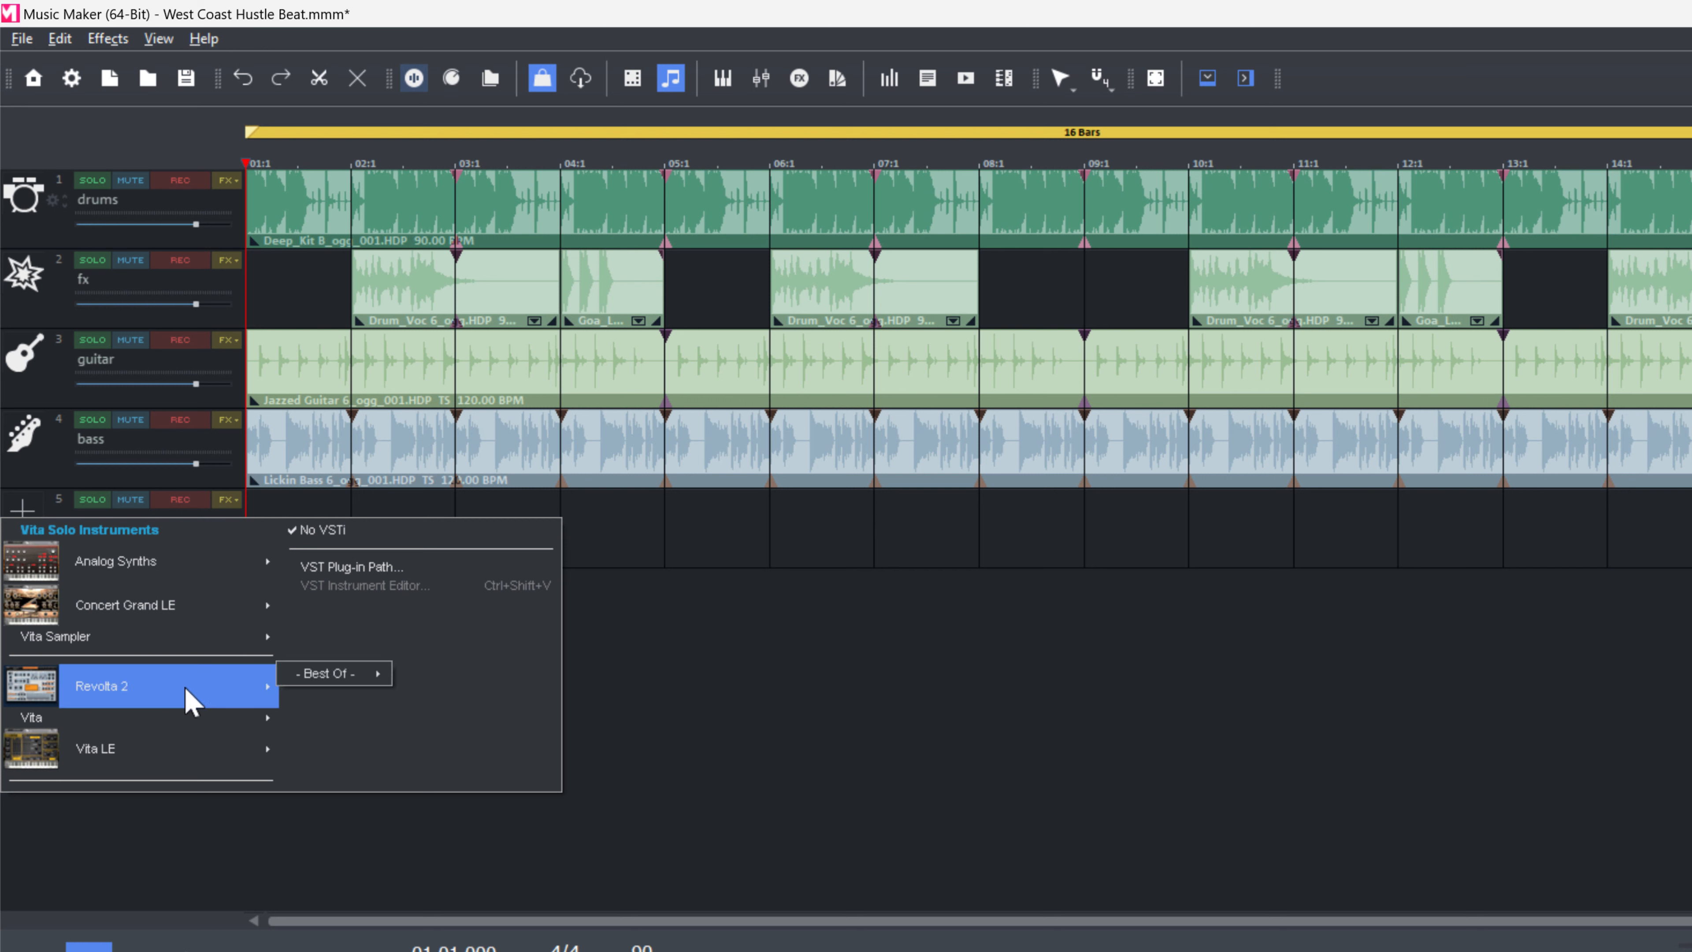
mouse_move(340, 693)
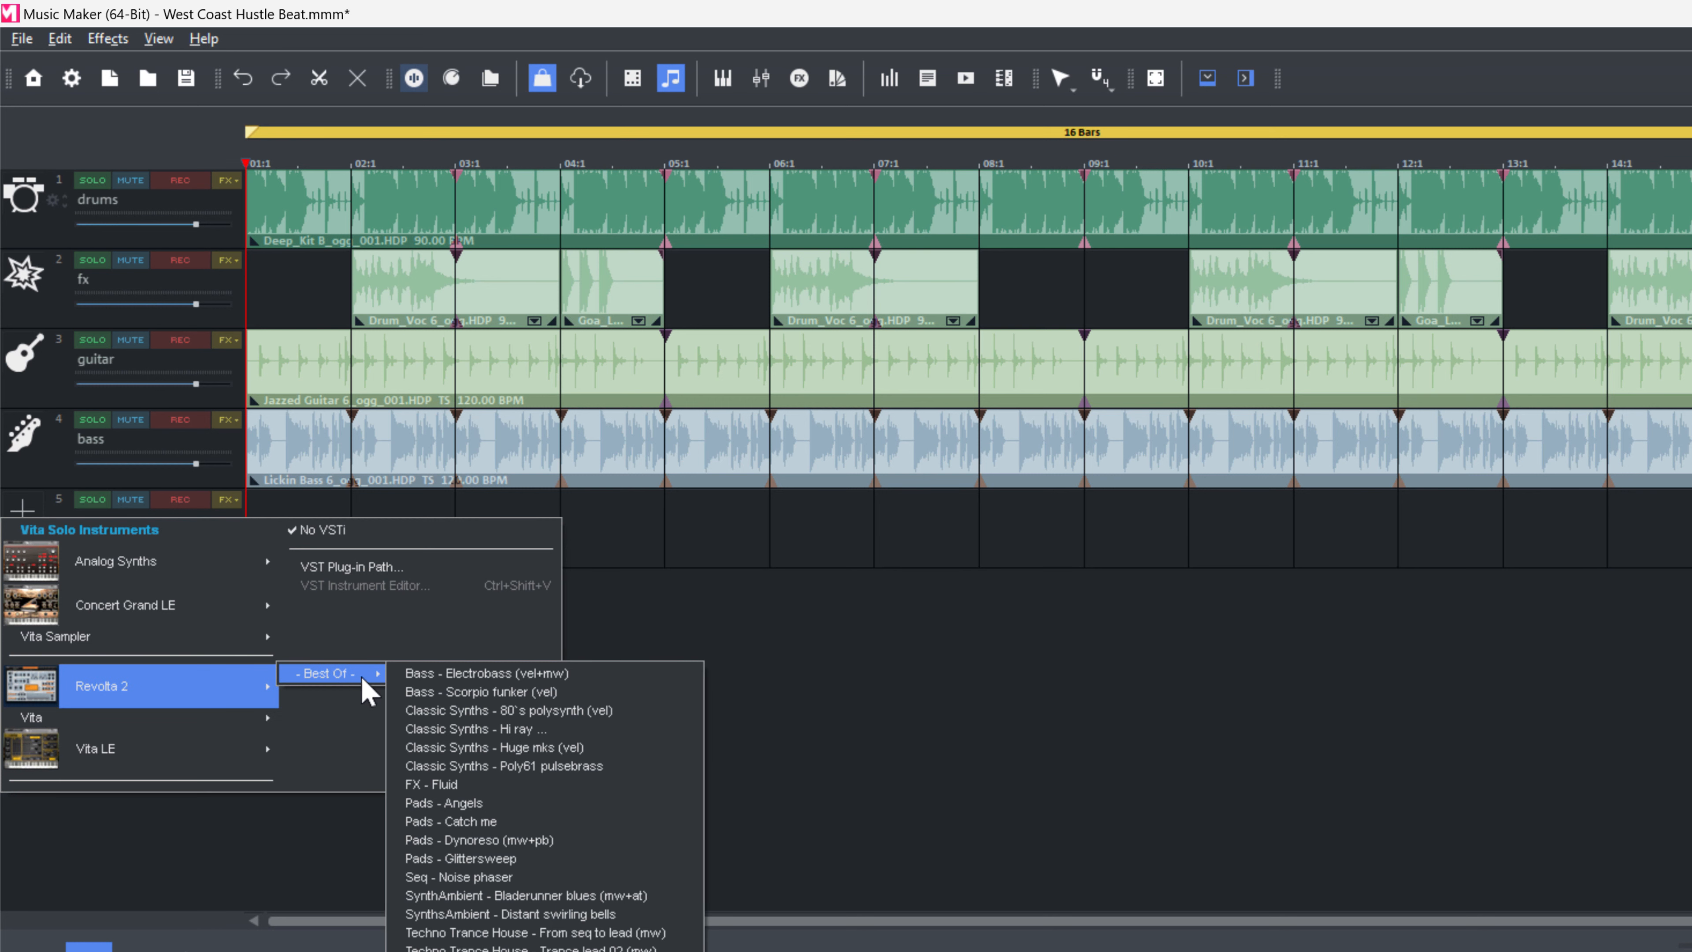
left_click(552, 858)
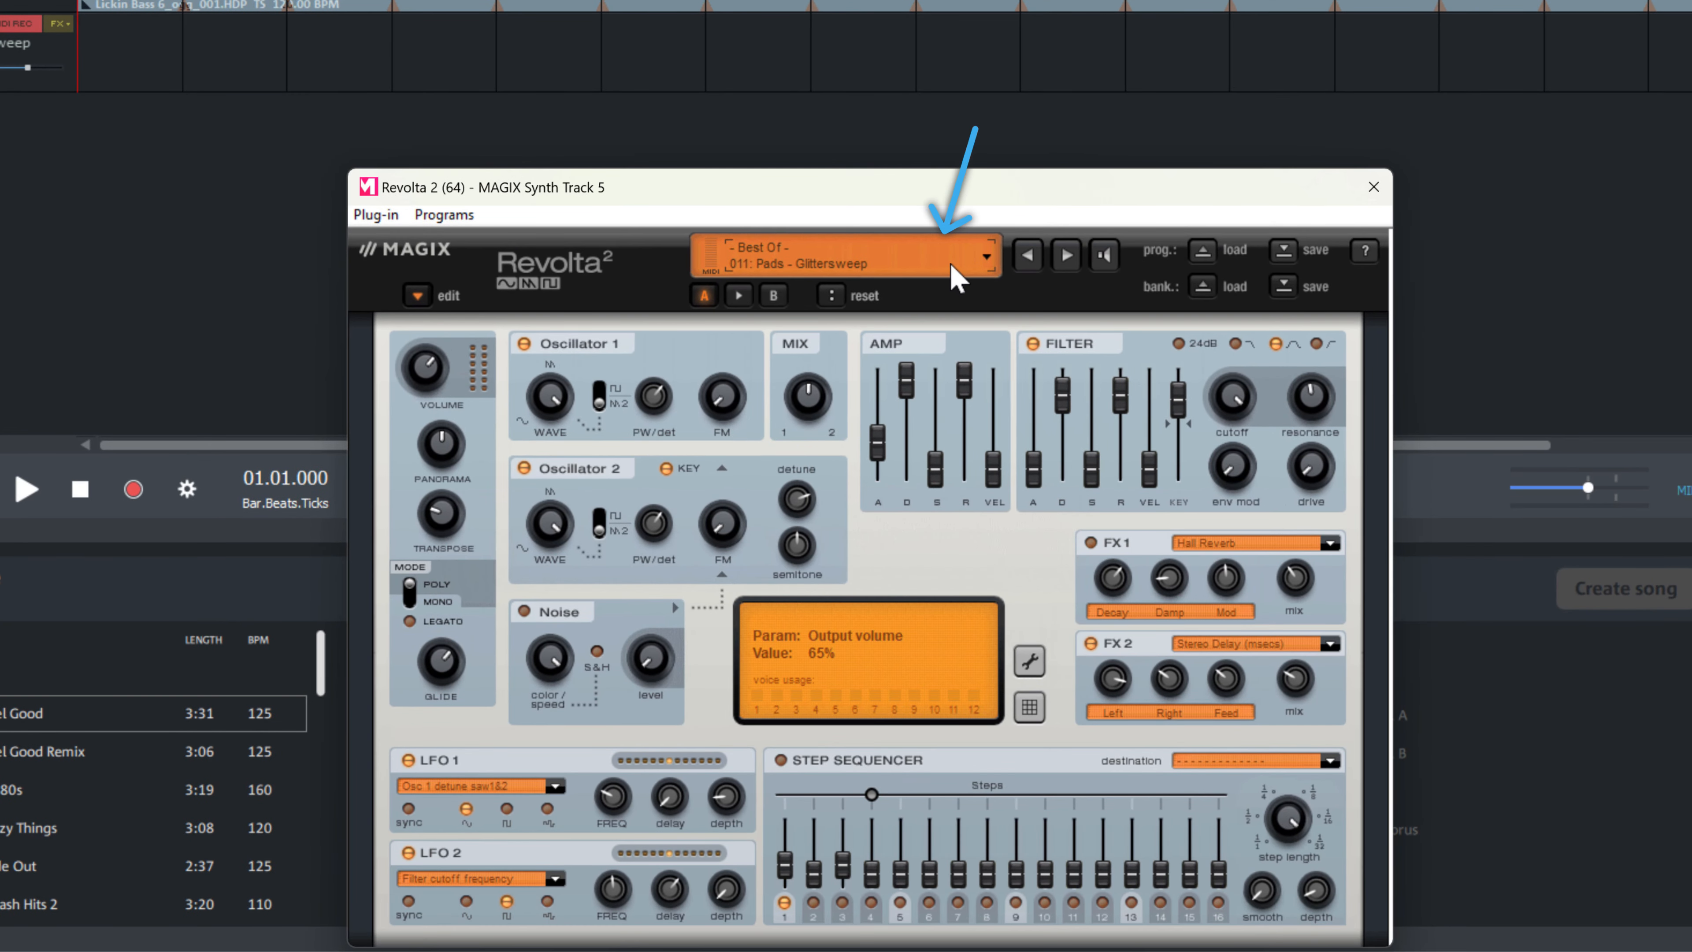
View the Revolta 2 Best Of program list and move the synth window aside so the tracks stay visible.
left_click(986, 257)
mouse_move(878, 289)
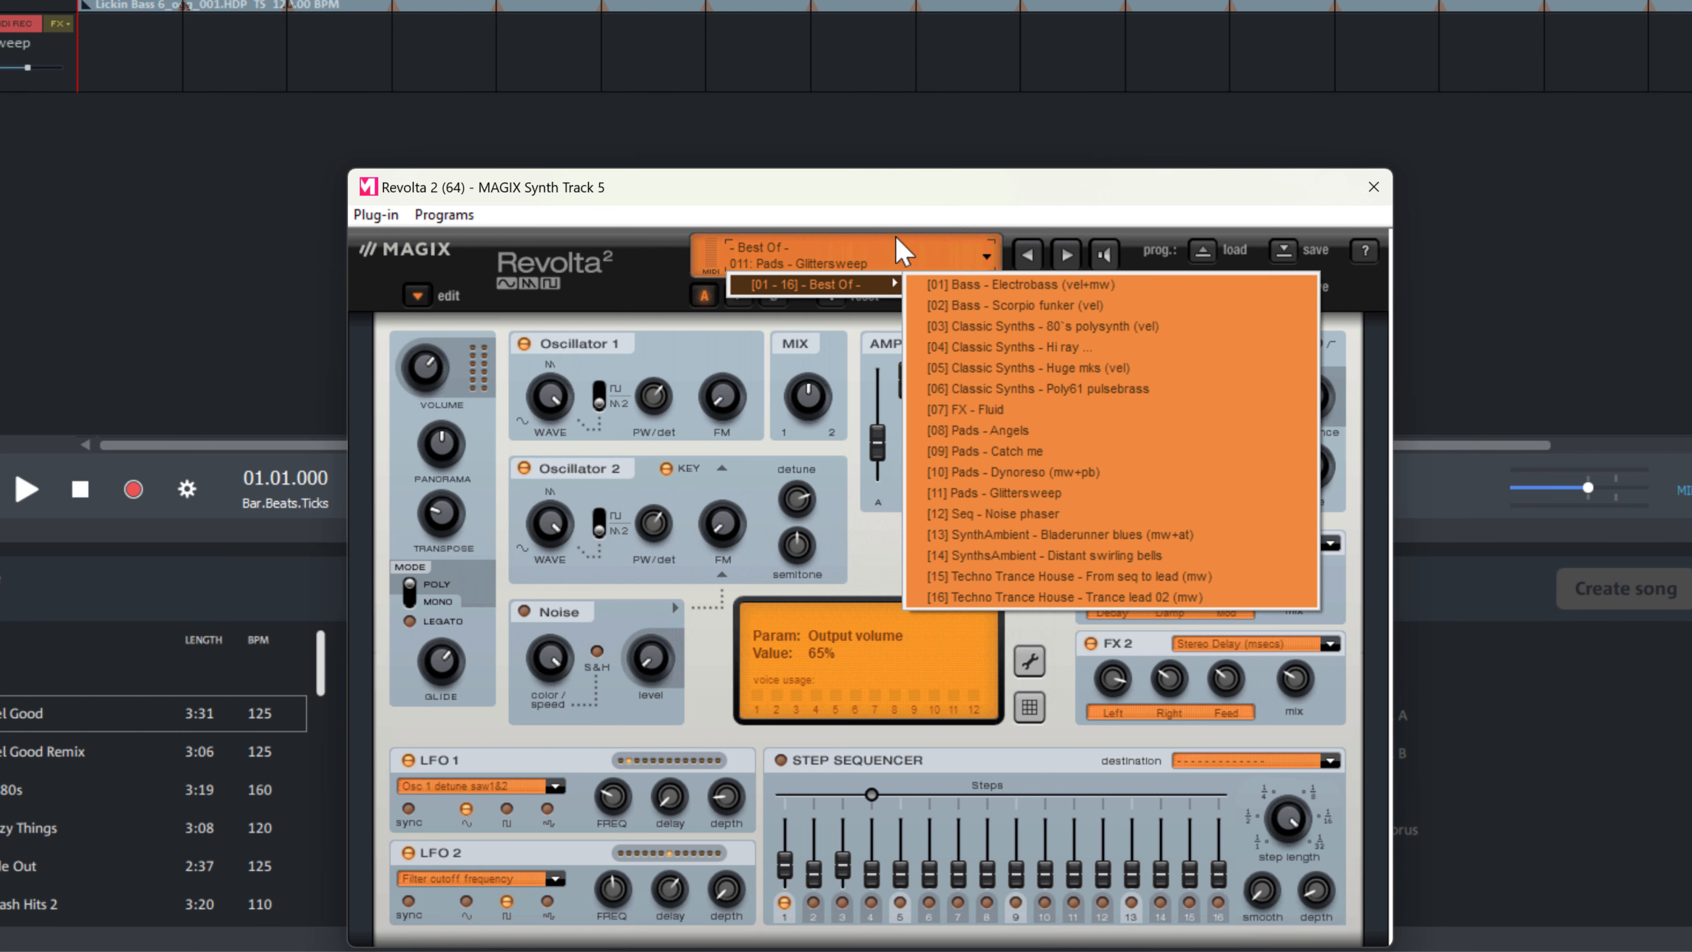
left_click(915, 194)
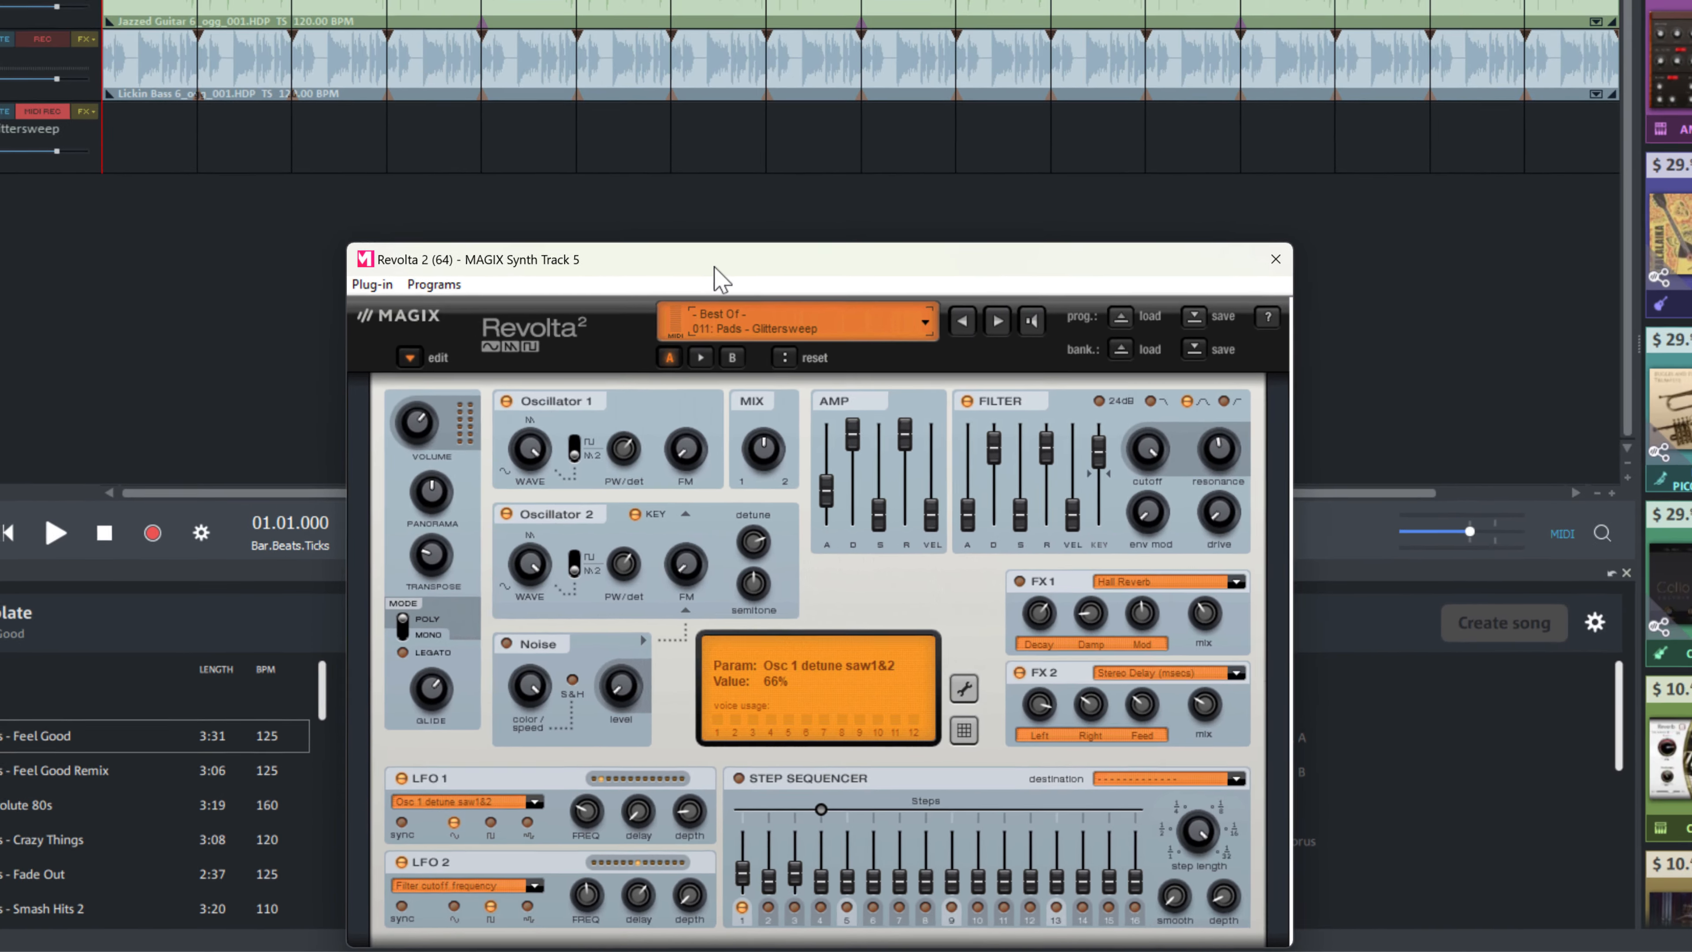
left_click_drag(793, 179, 1057, 125)
left_click_drag(918, 301, 1413, 0)
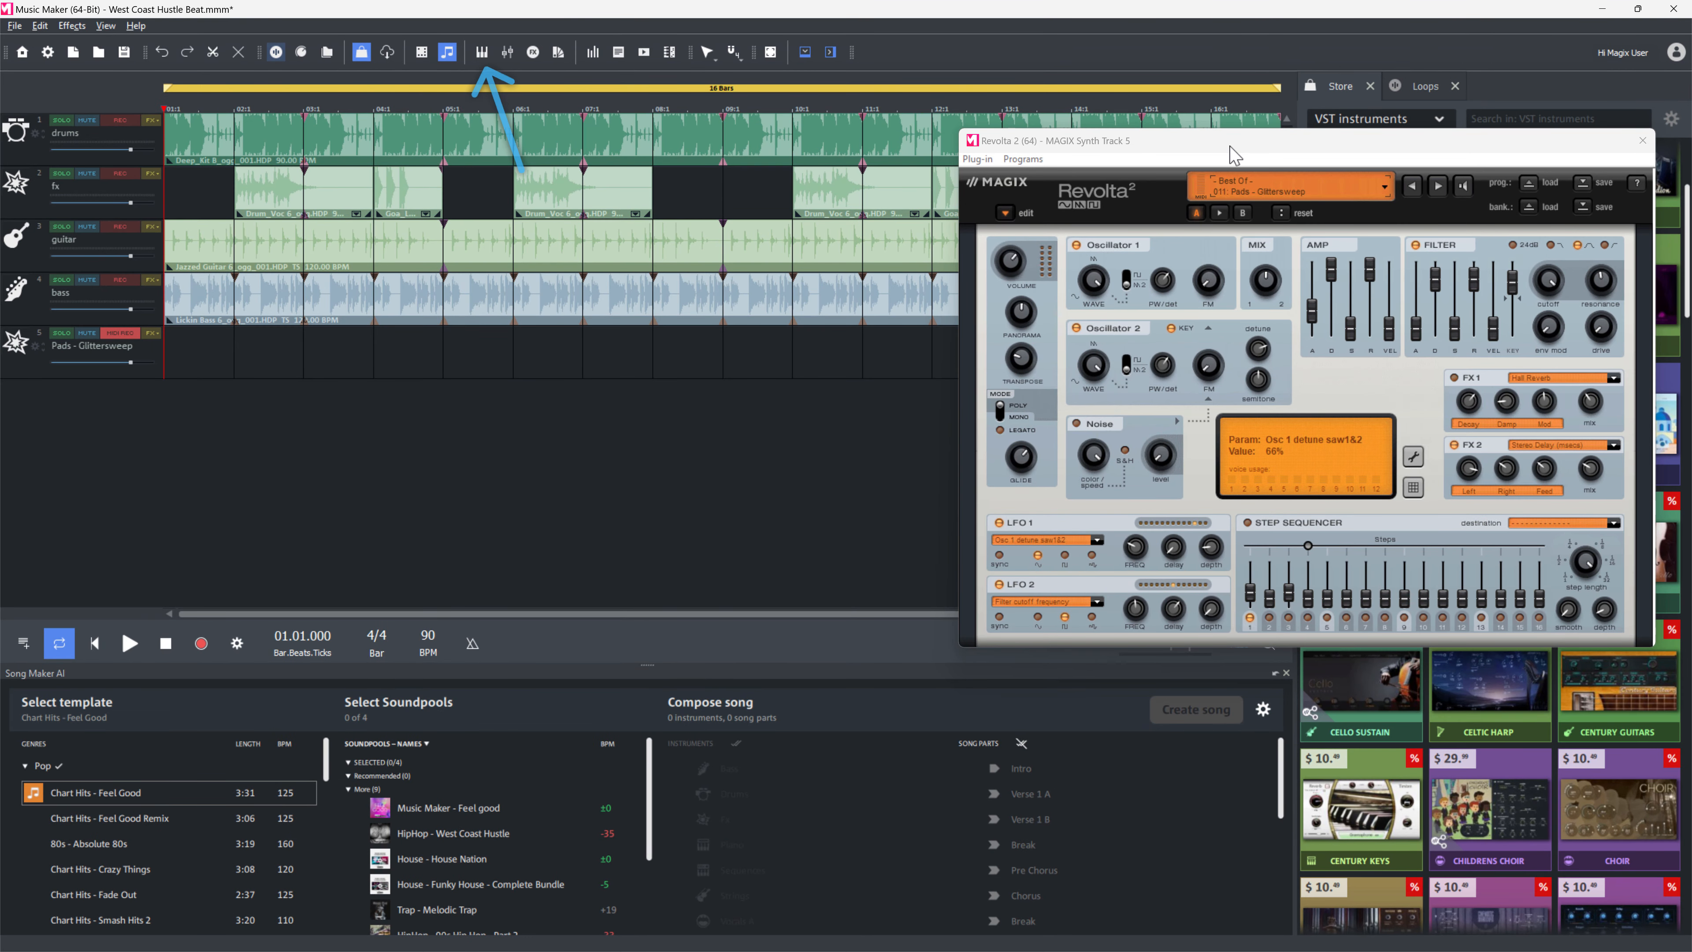
Open the on-screen keyboard for the Revolta 2 track and audition a few notes with the computer keys.
left_click(482, 52)
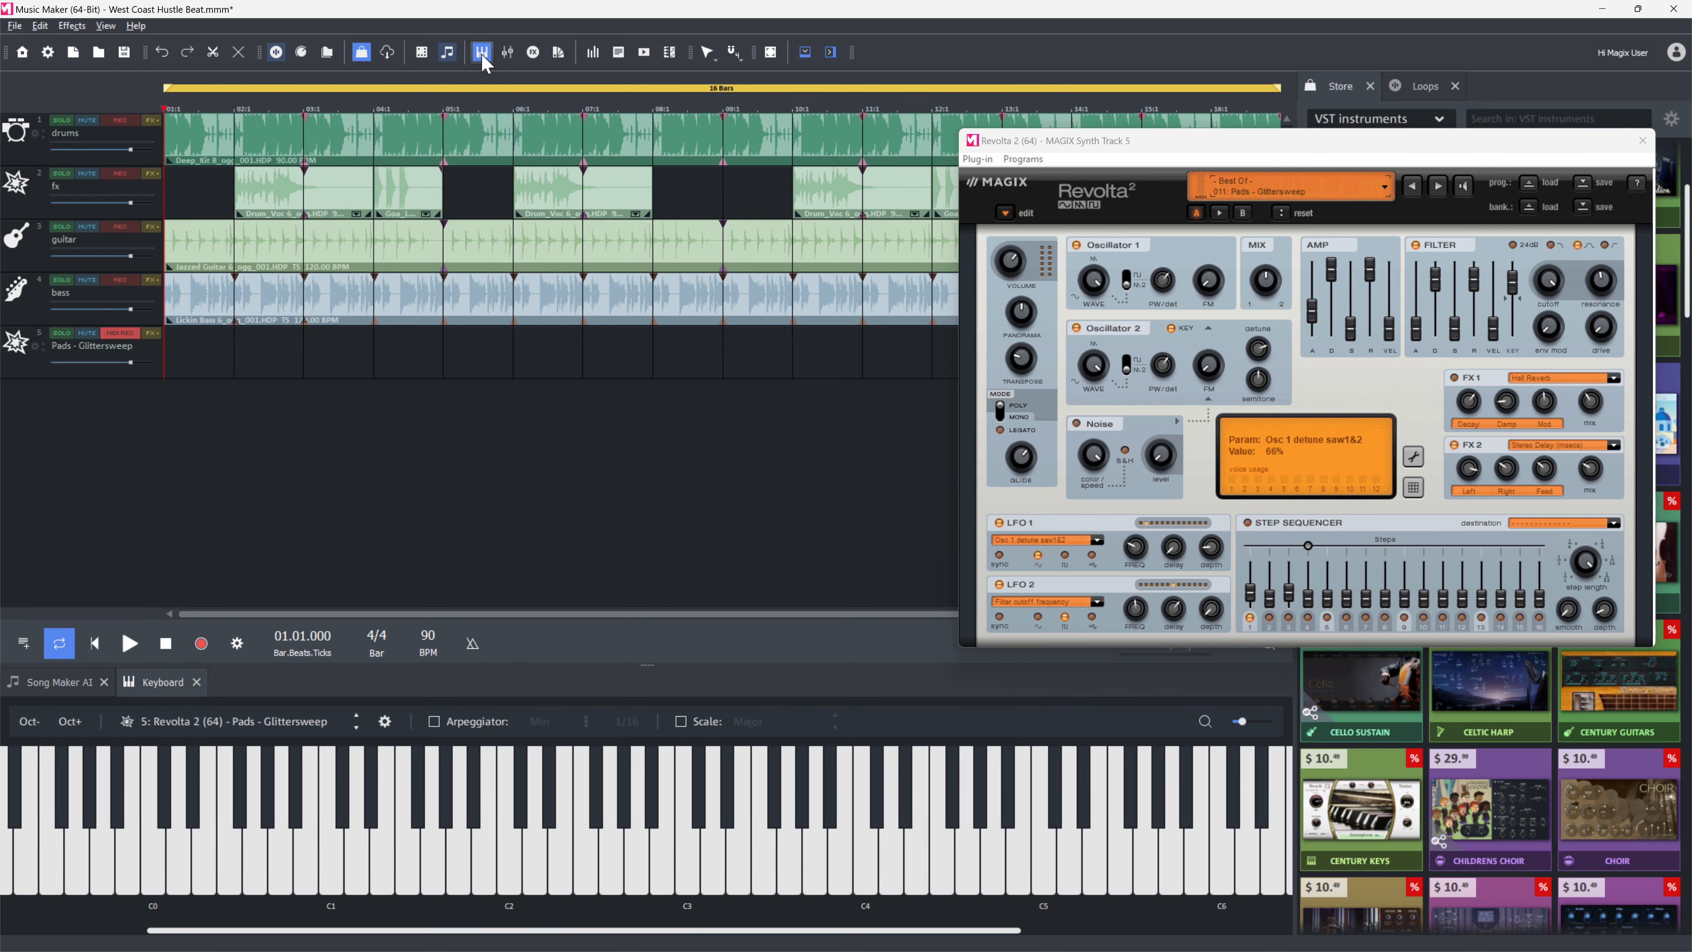
left_click(481, 52)
left_click(481, 52)
left_click(415, 813)
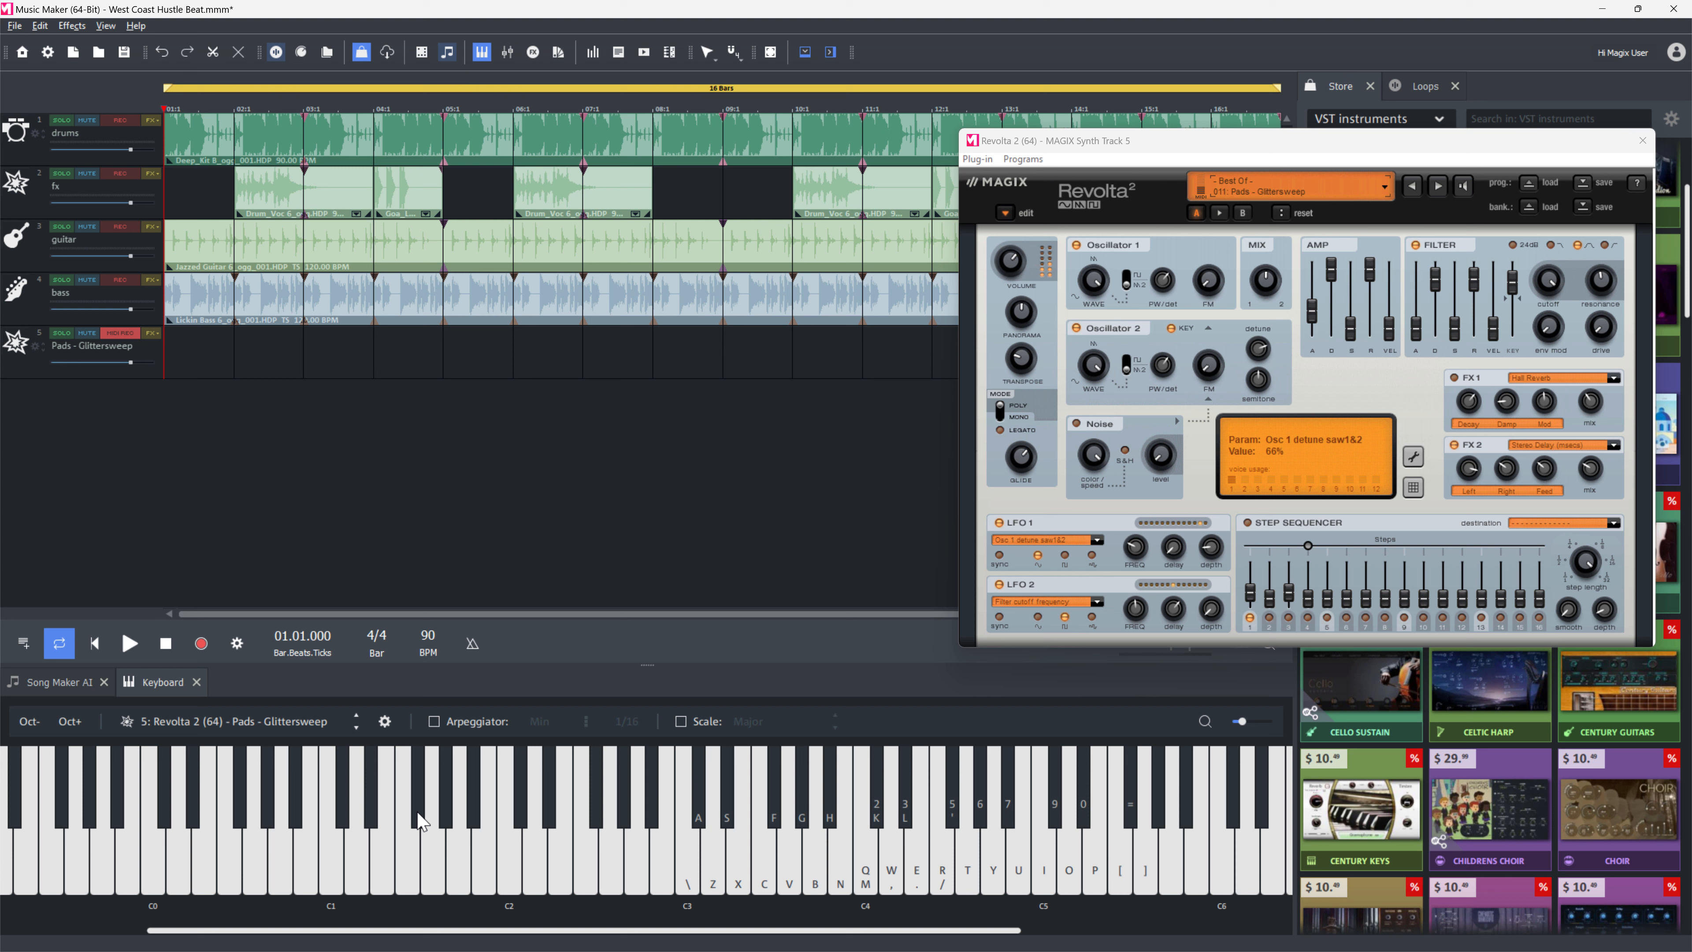
left_click(637, 797)
key("y")
key("e")
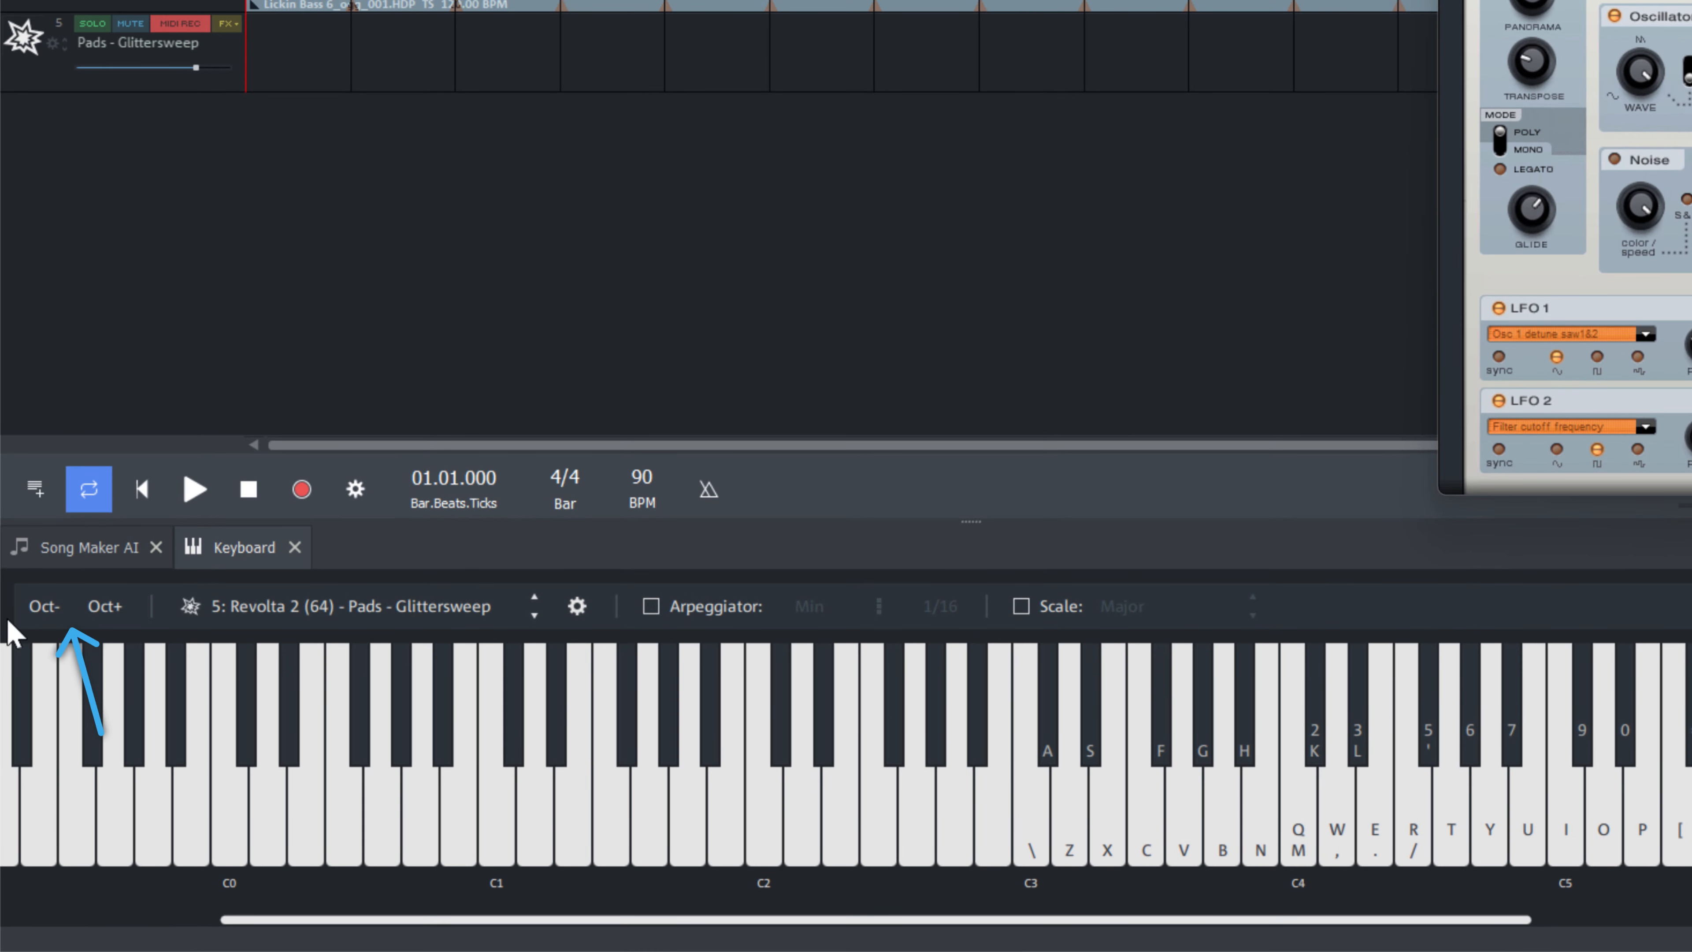
Try the keyboard's octave down and octave up options and the Arpeggiator checkbox.
left_click(45, 611)
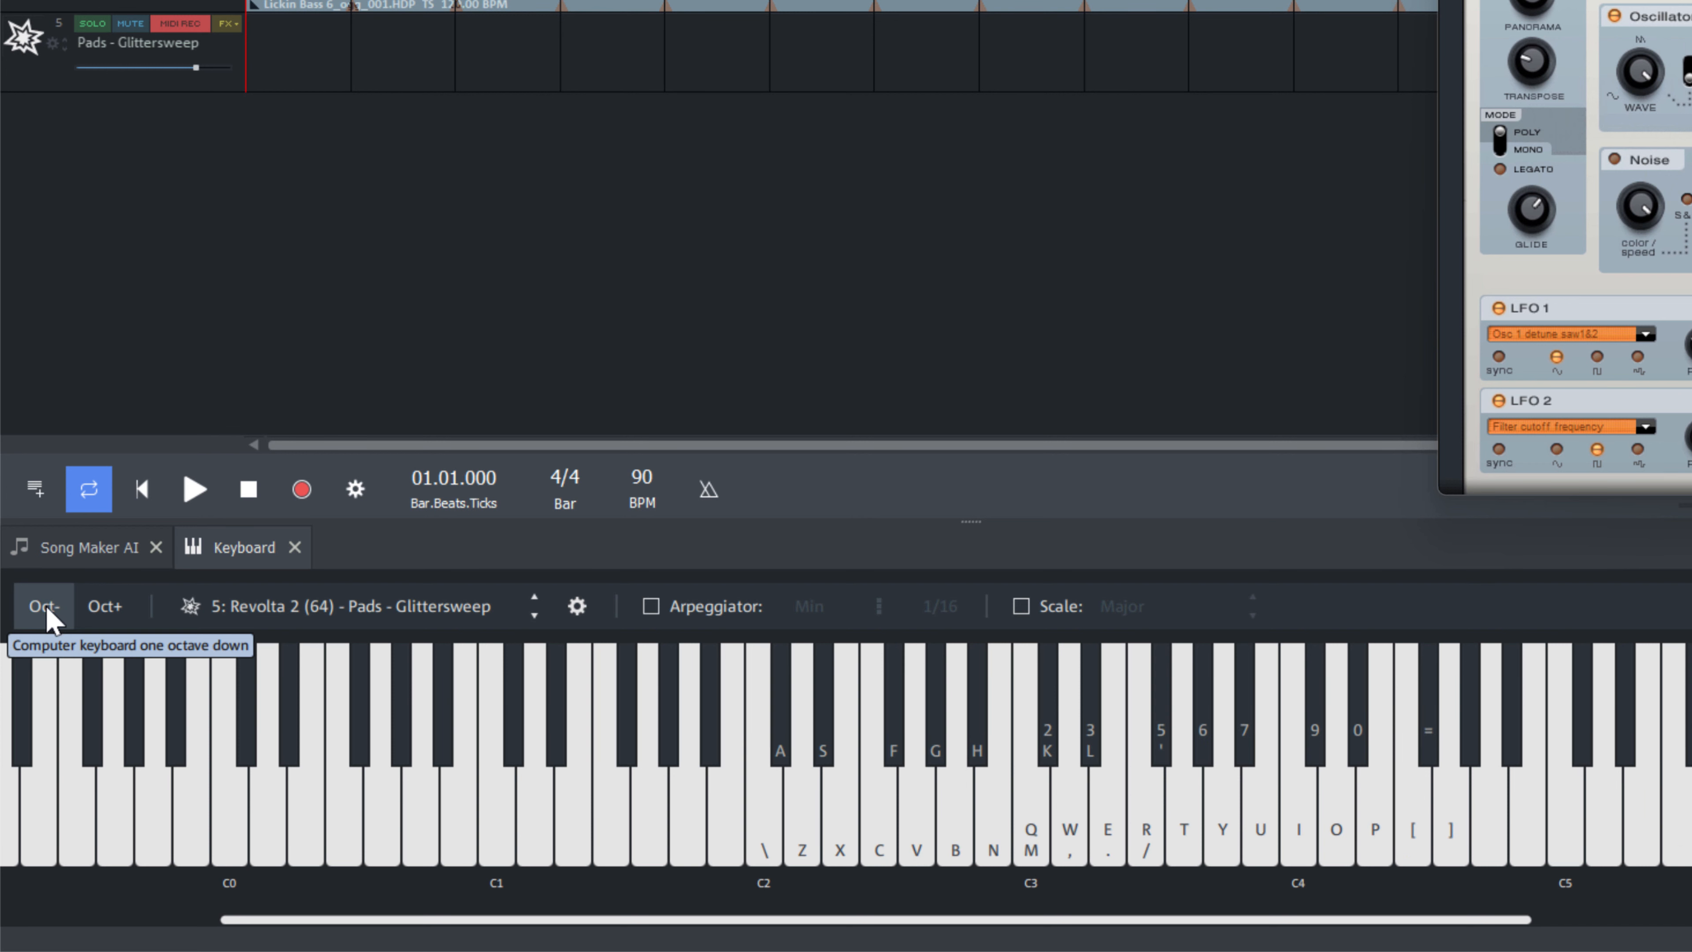
left_click(107, 611)
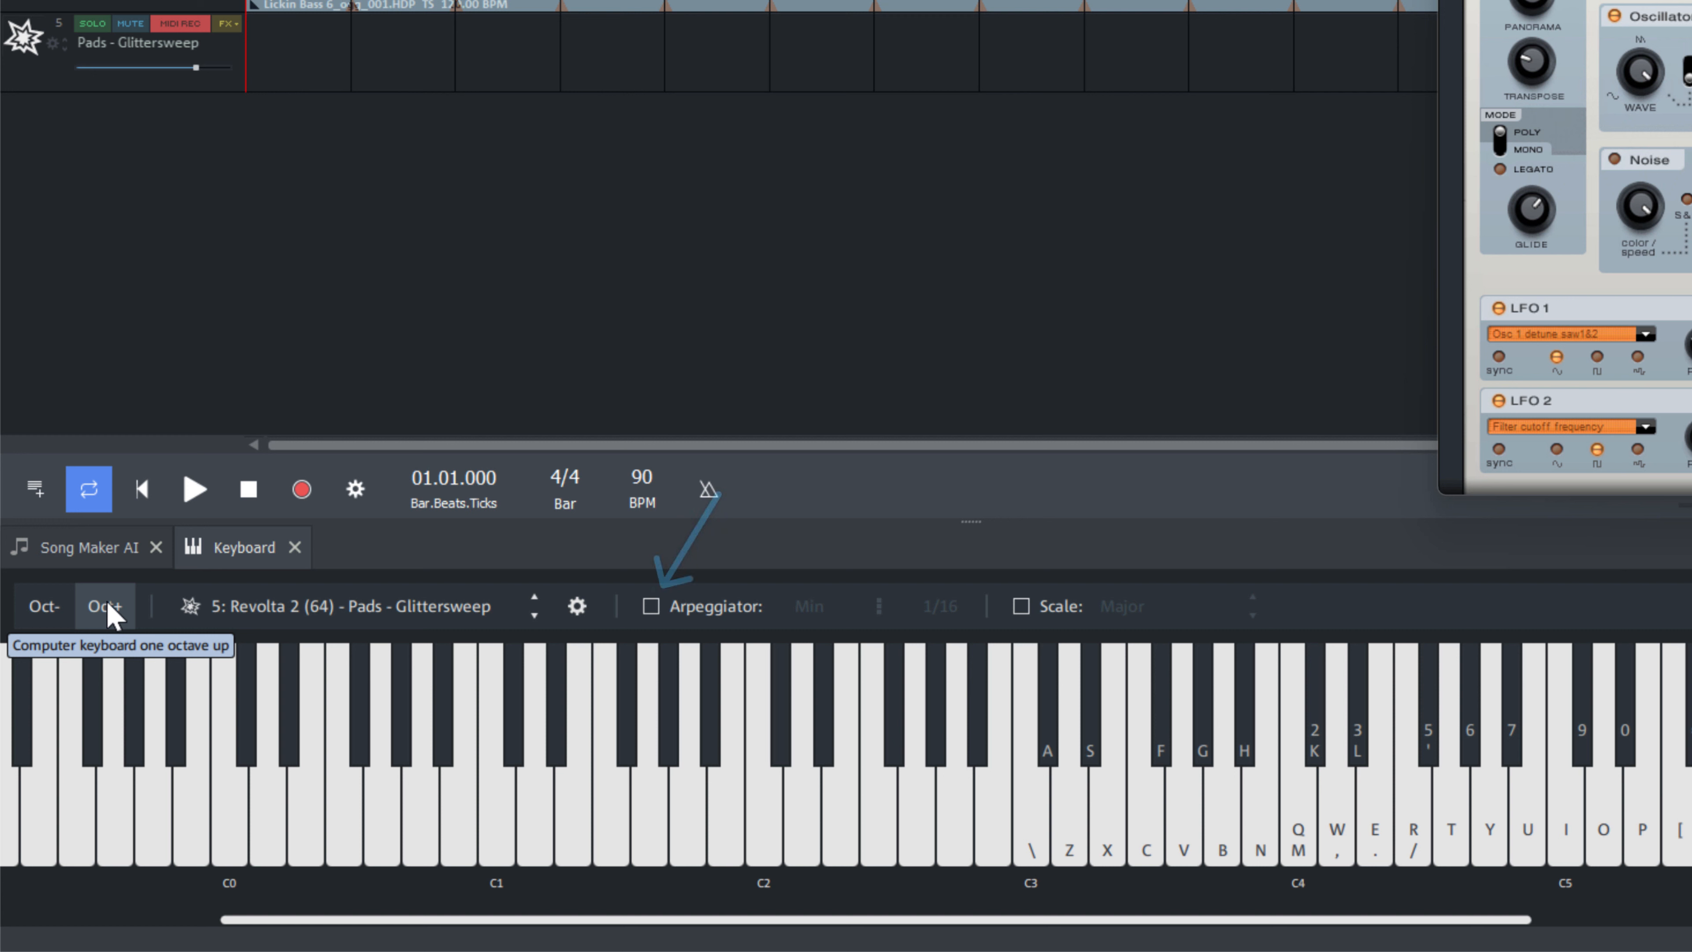
left_click(651, 608)
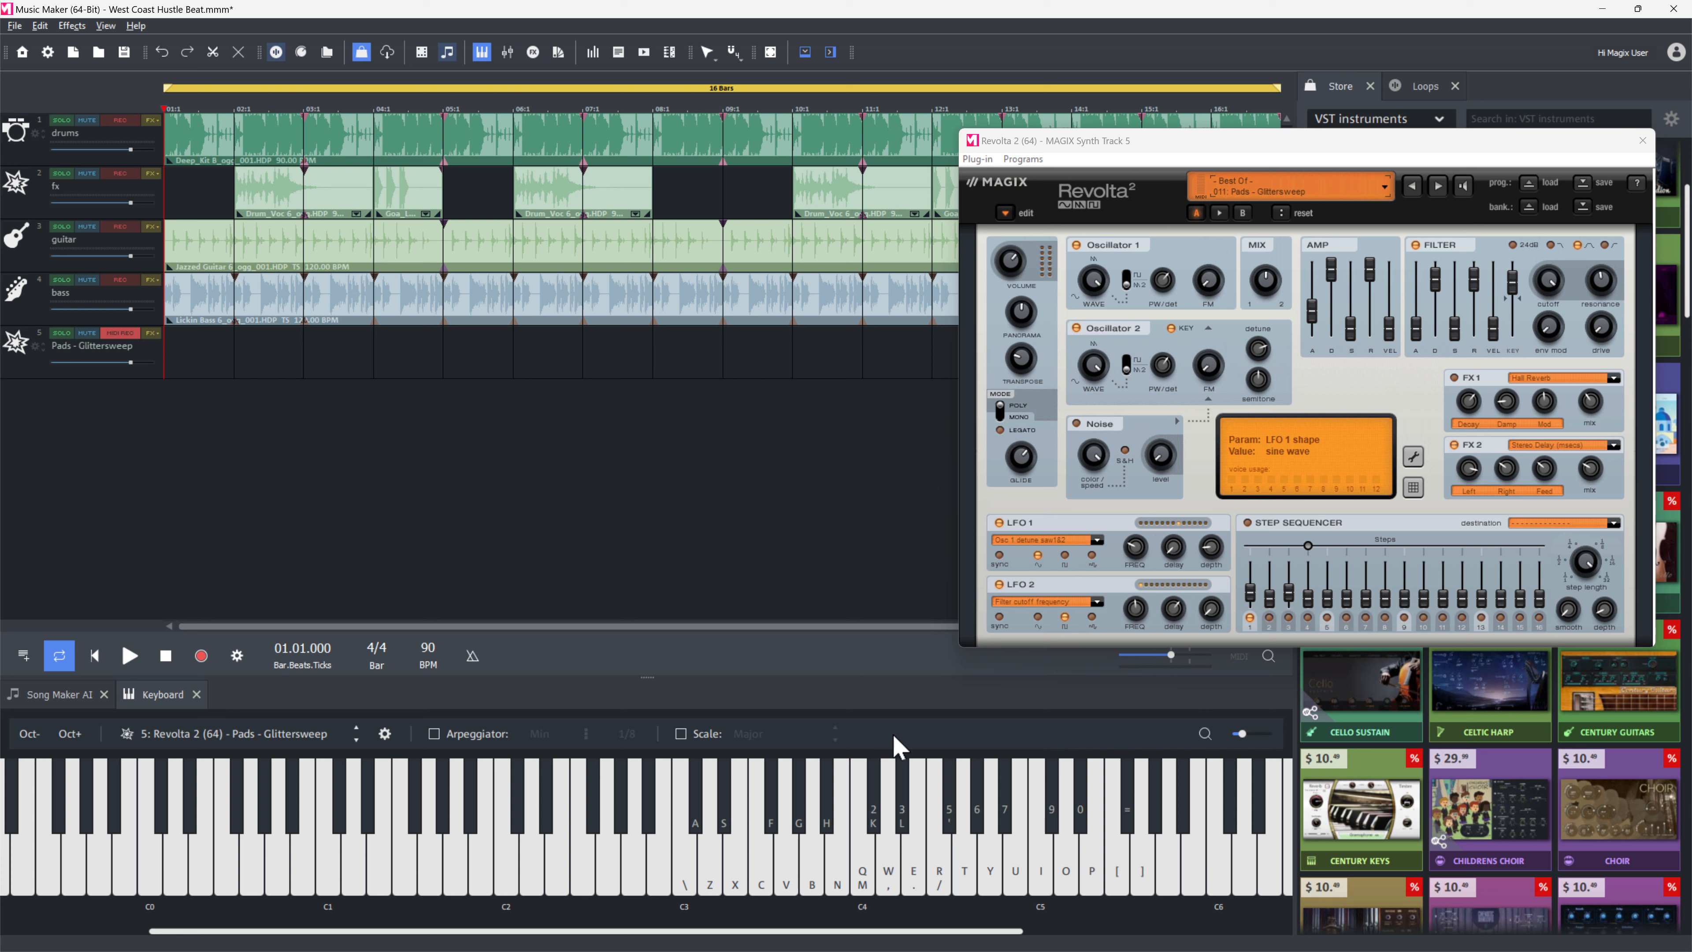
Record a MIDI part on the Pads - Glittersweep track by playing notes with the computer keys, then stop recording.
left_click(201, 655)
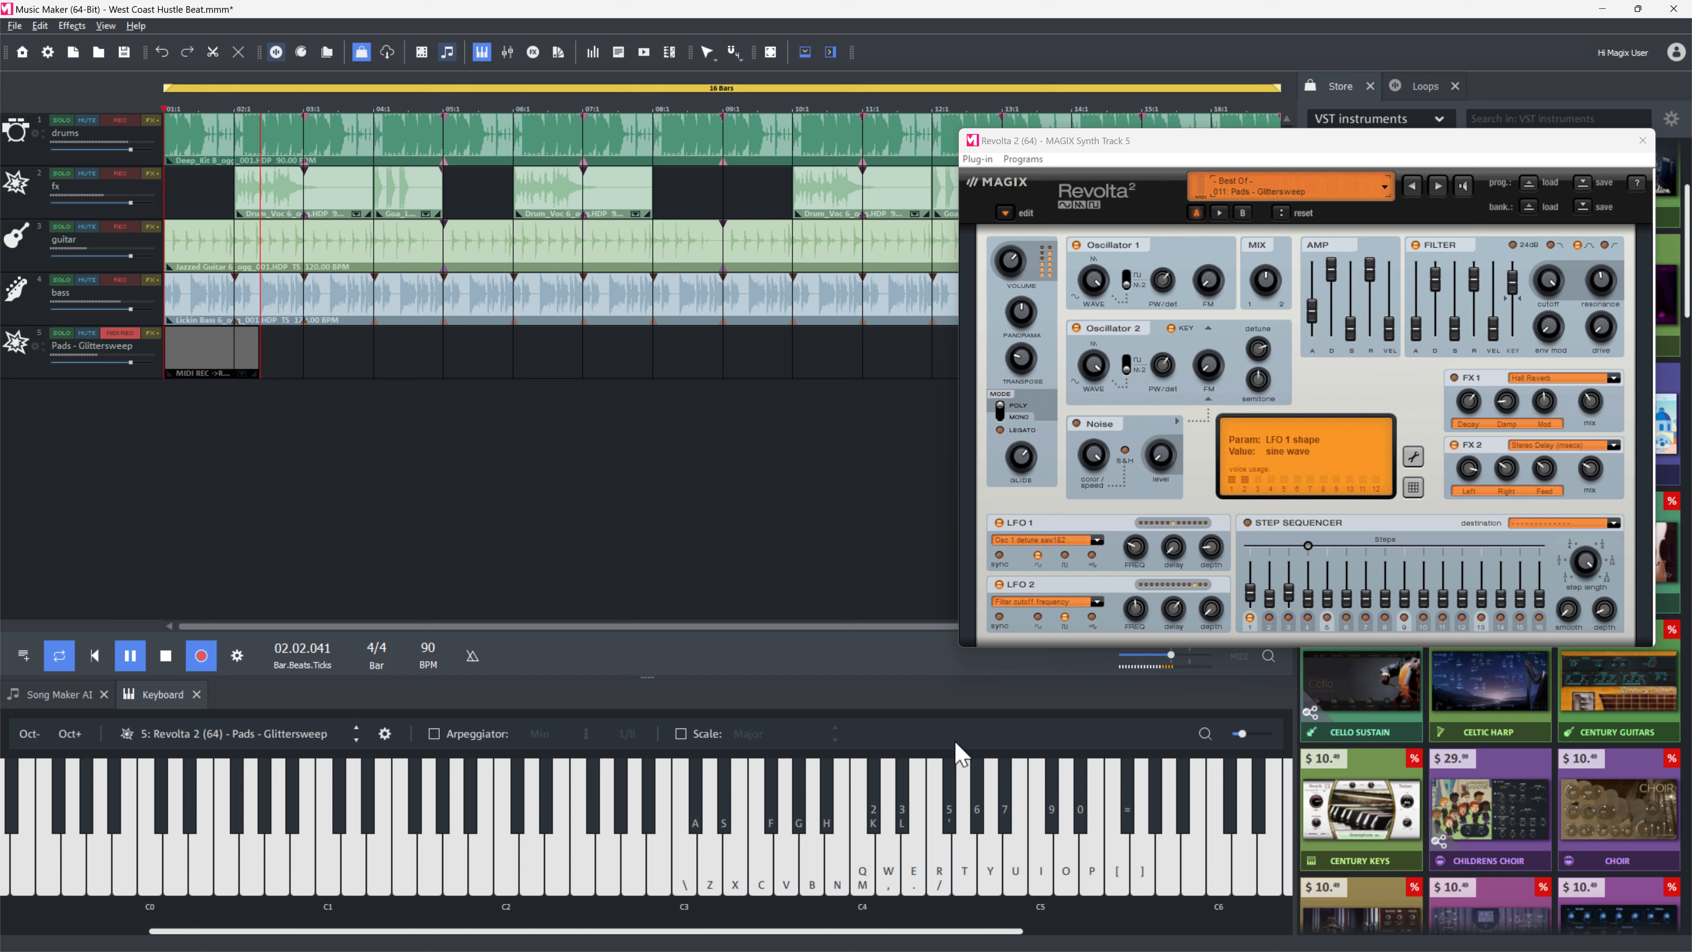
key("e")
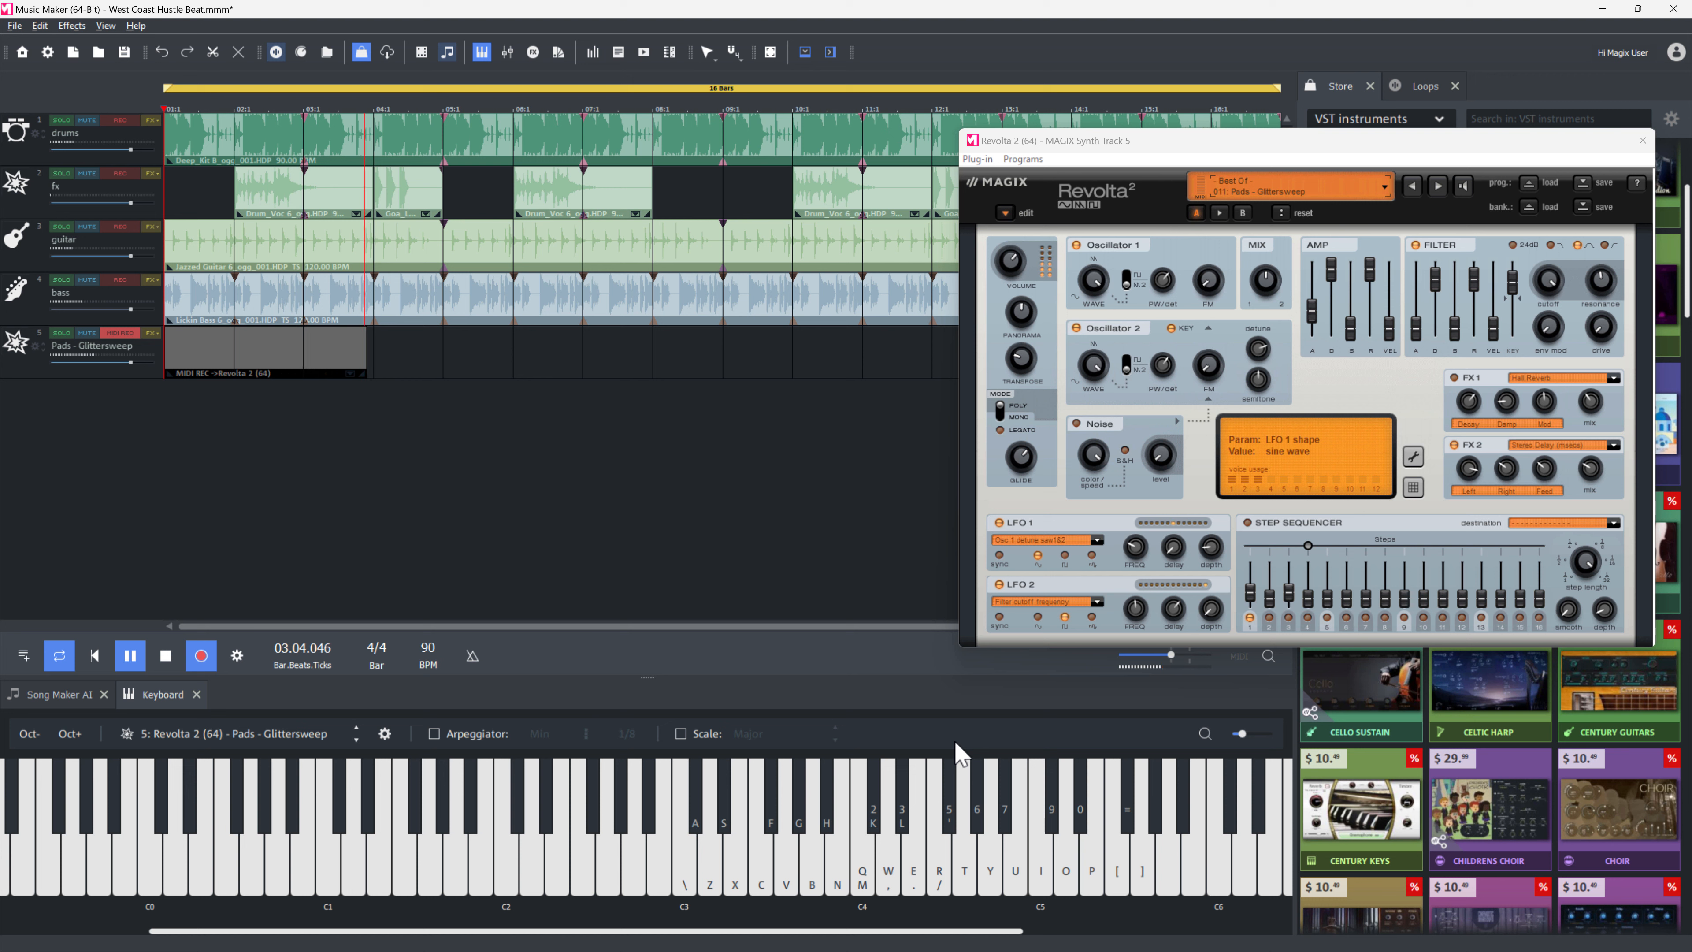
key("u")
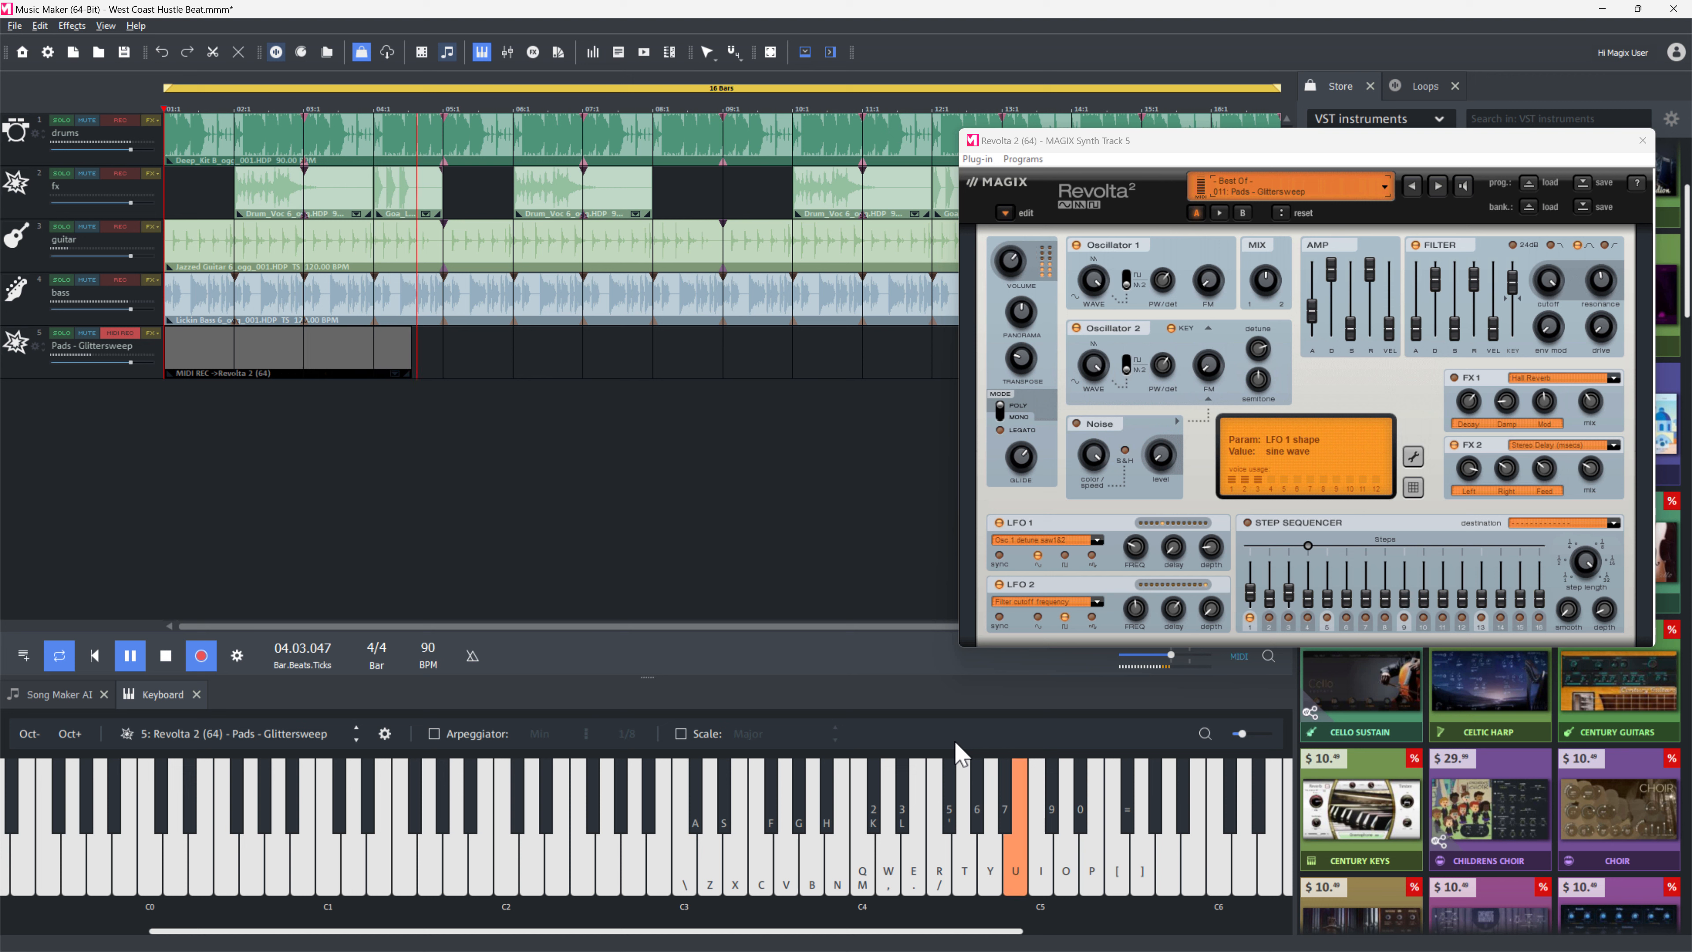
key("e")
key("y")
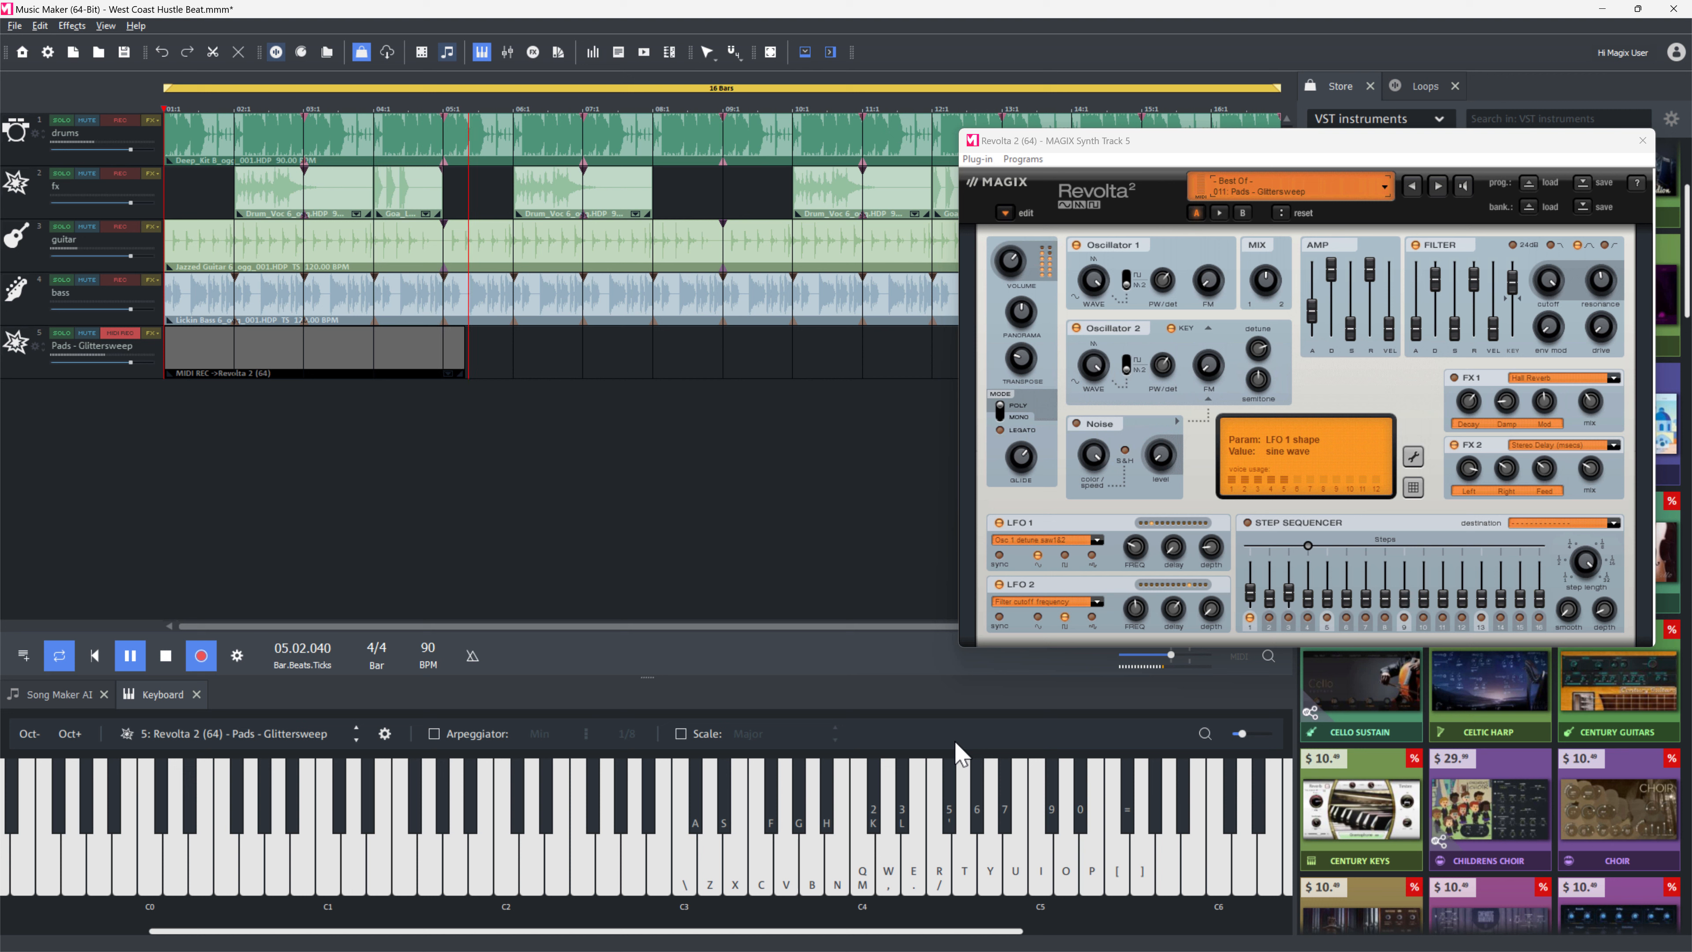
key("e")
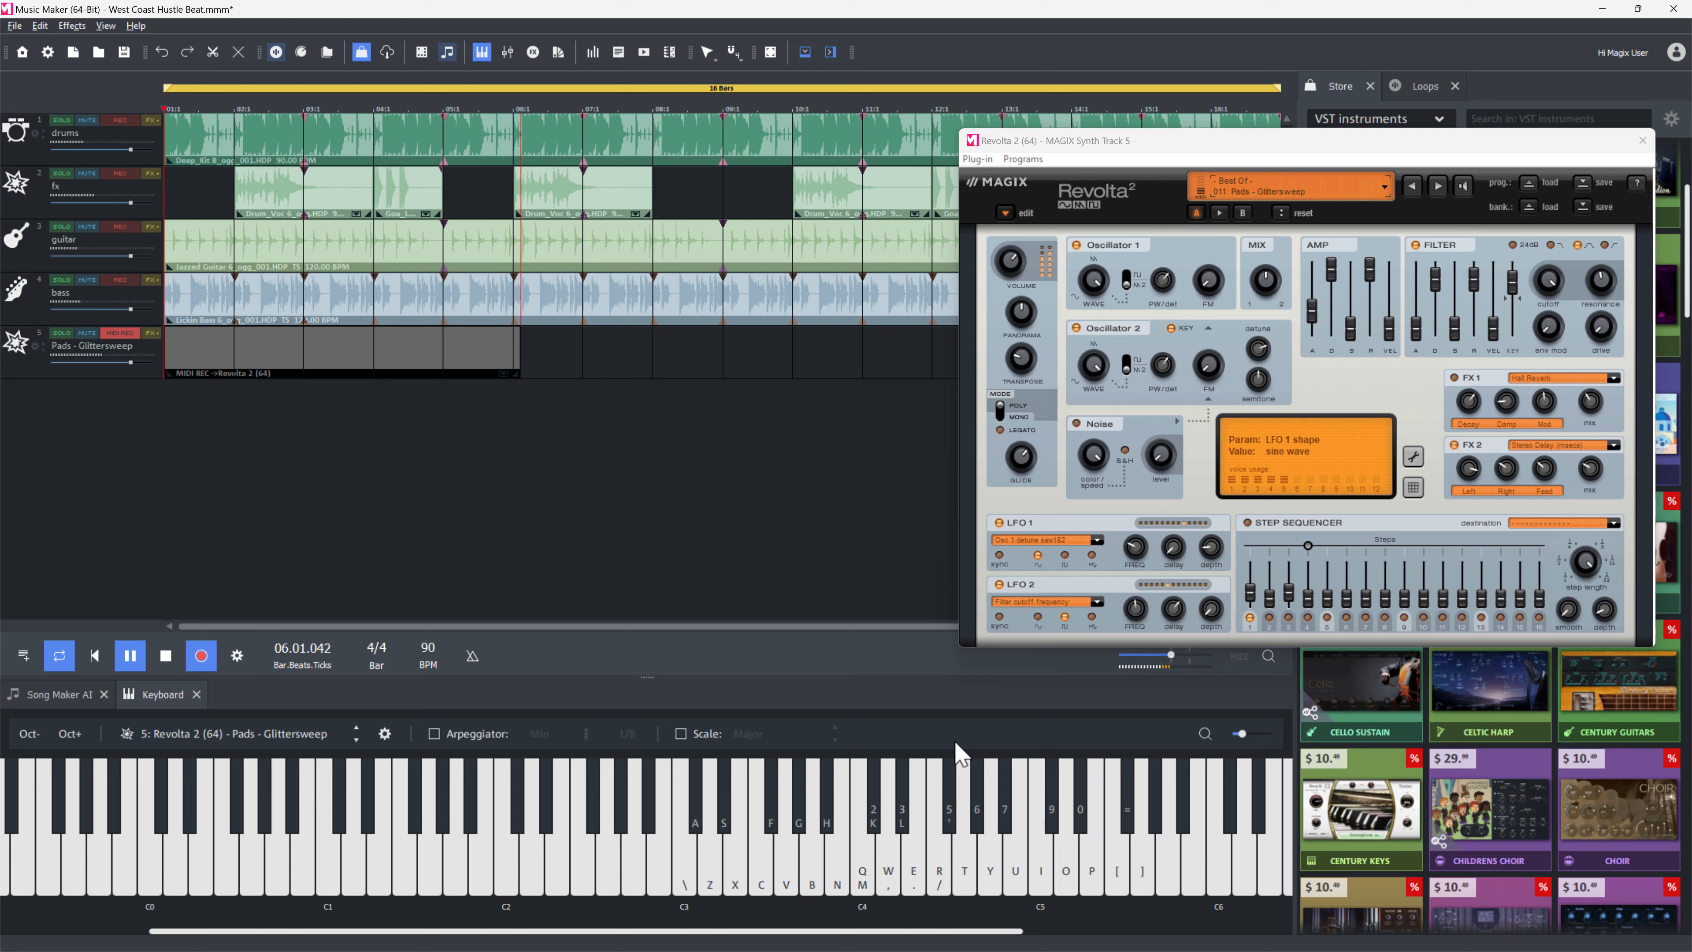
key("t")
key("e")
key("y")
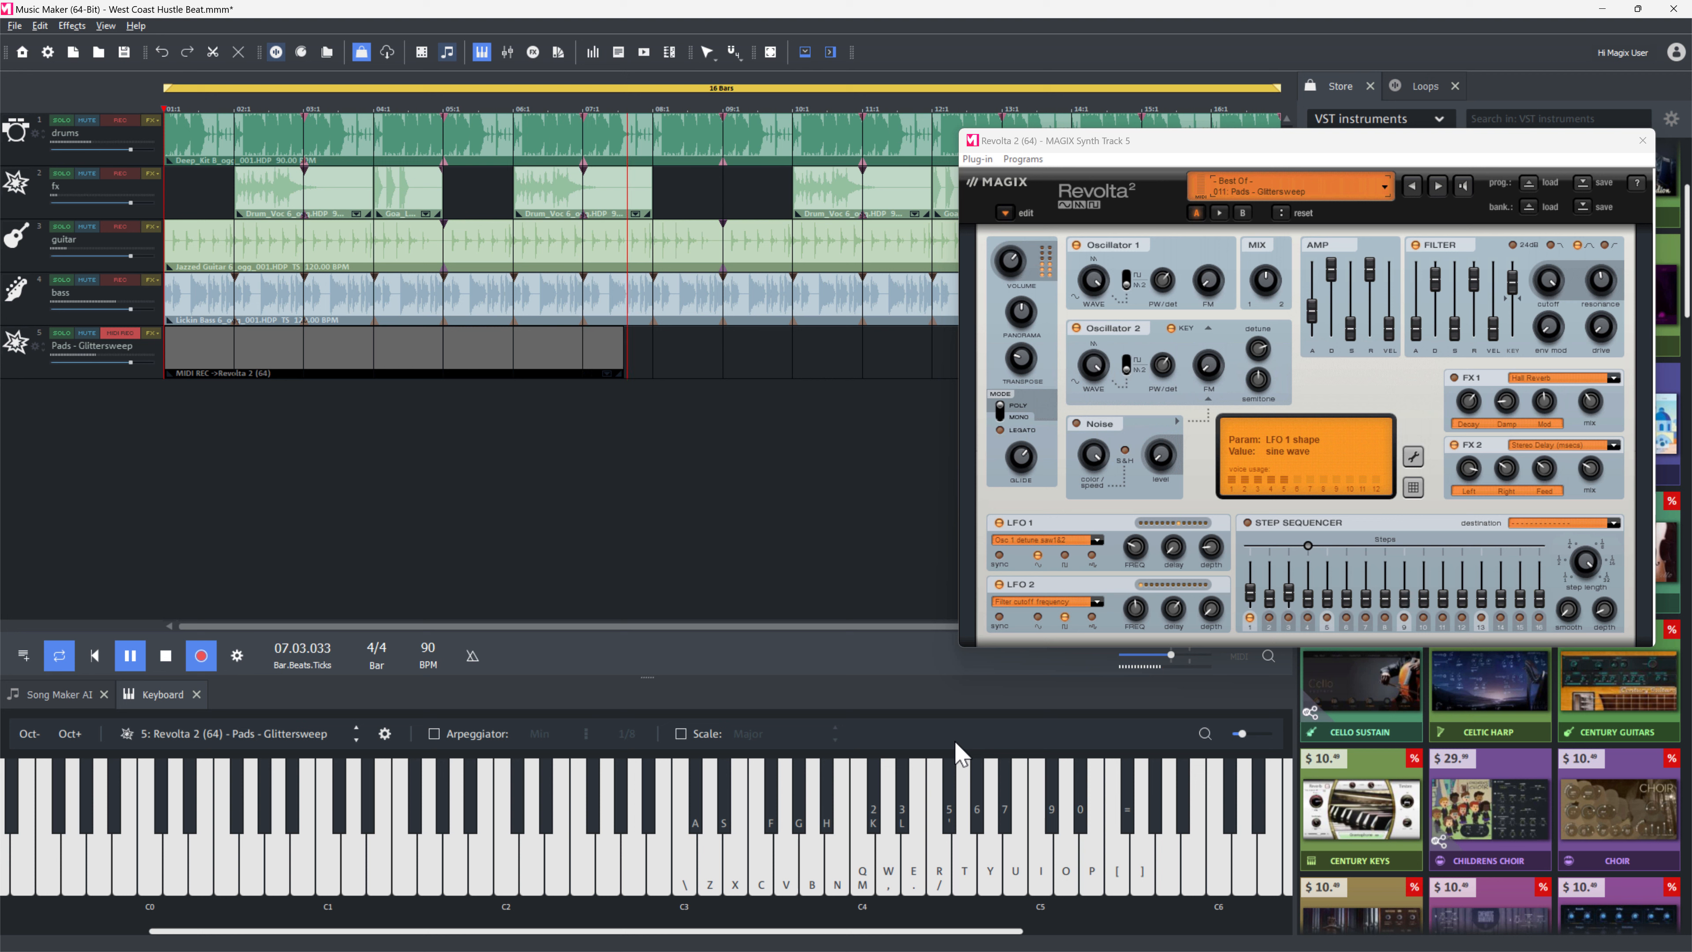
key("p")
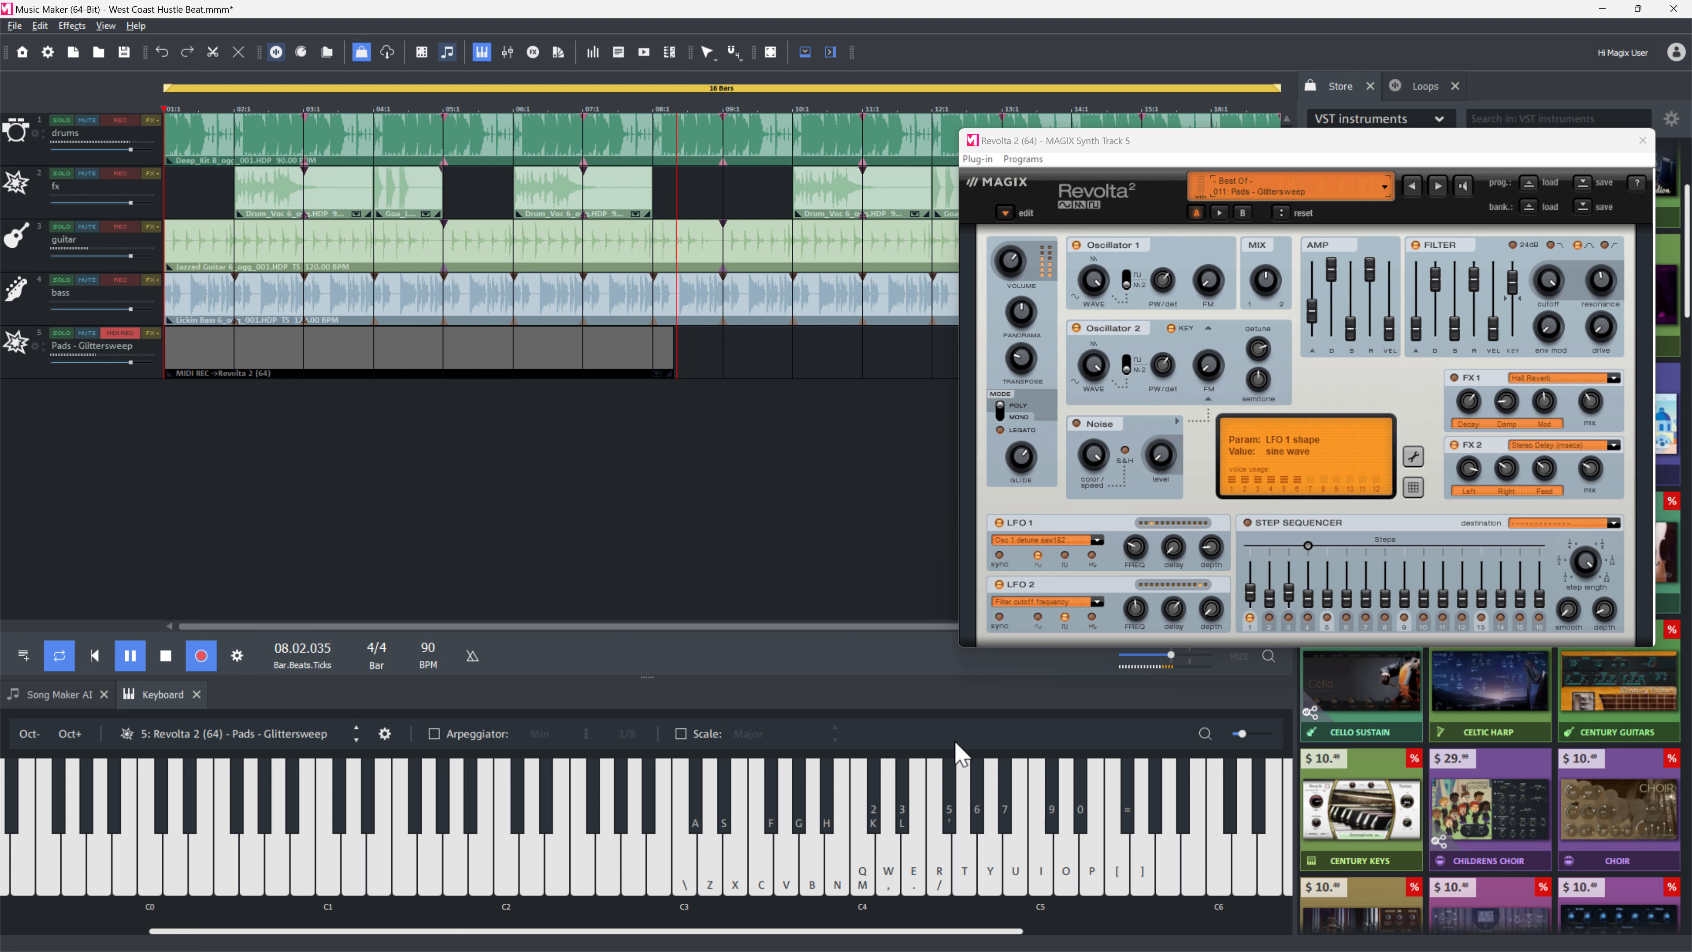
key("o")
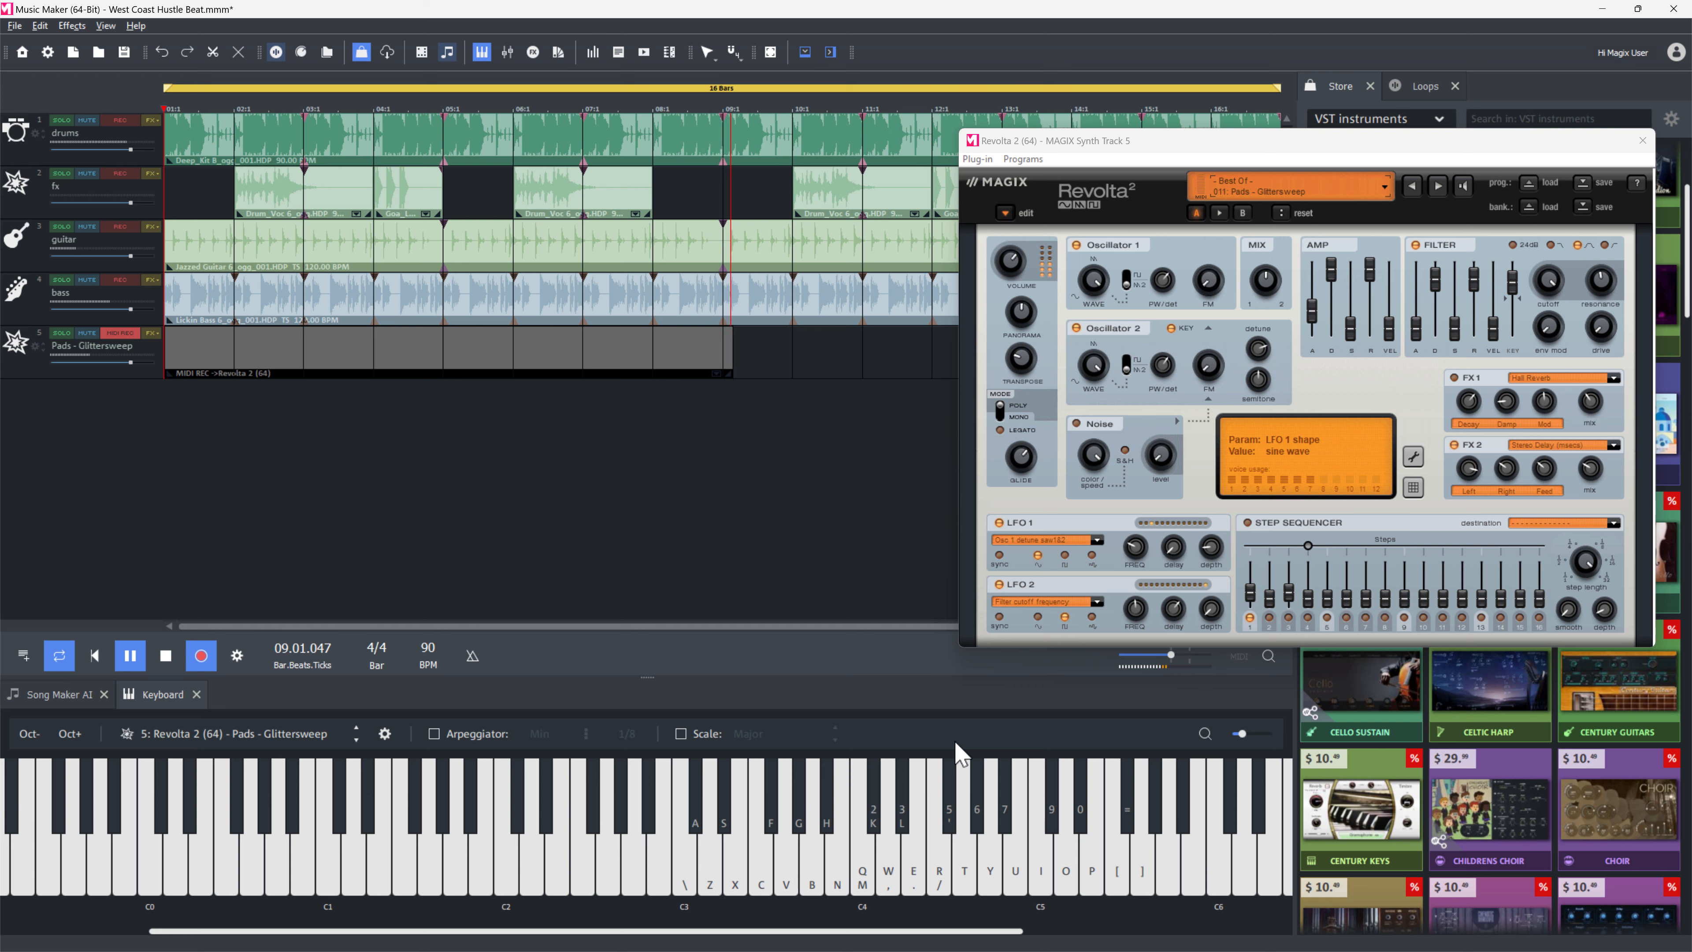
key("space")
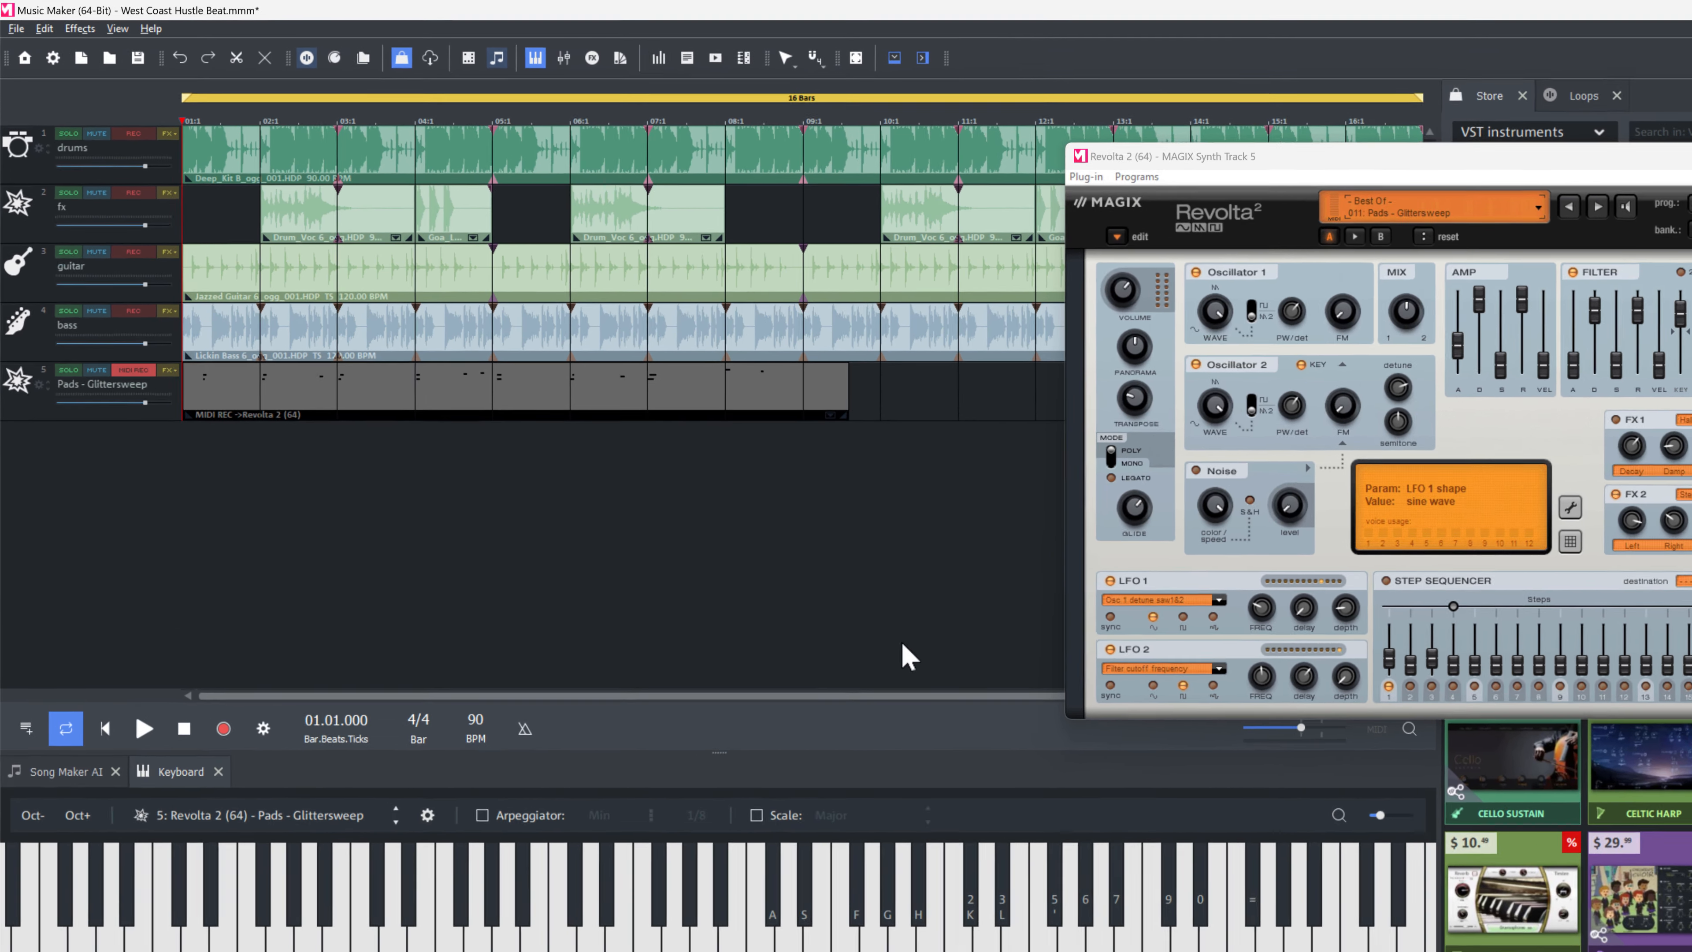
Select the recorded MIDI object and play back the arrangement from the start.
left_click(800, 392)
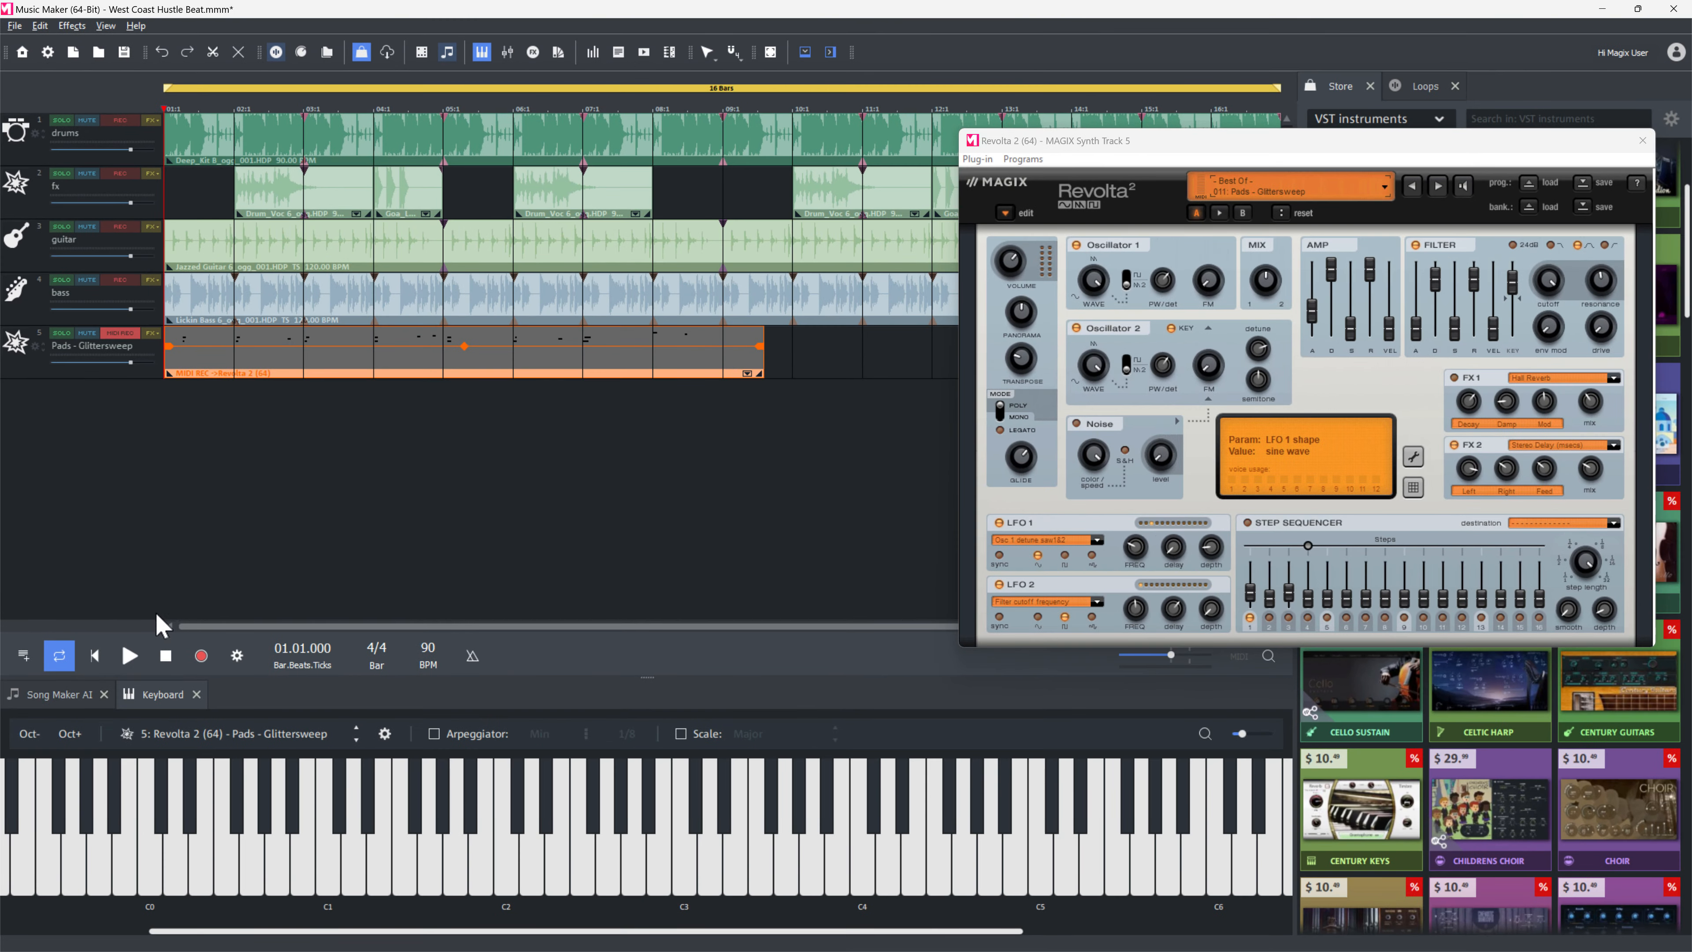
left_click(130, 655)
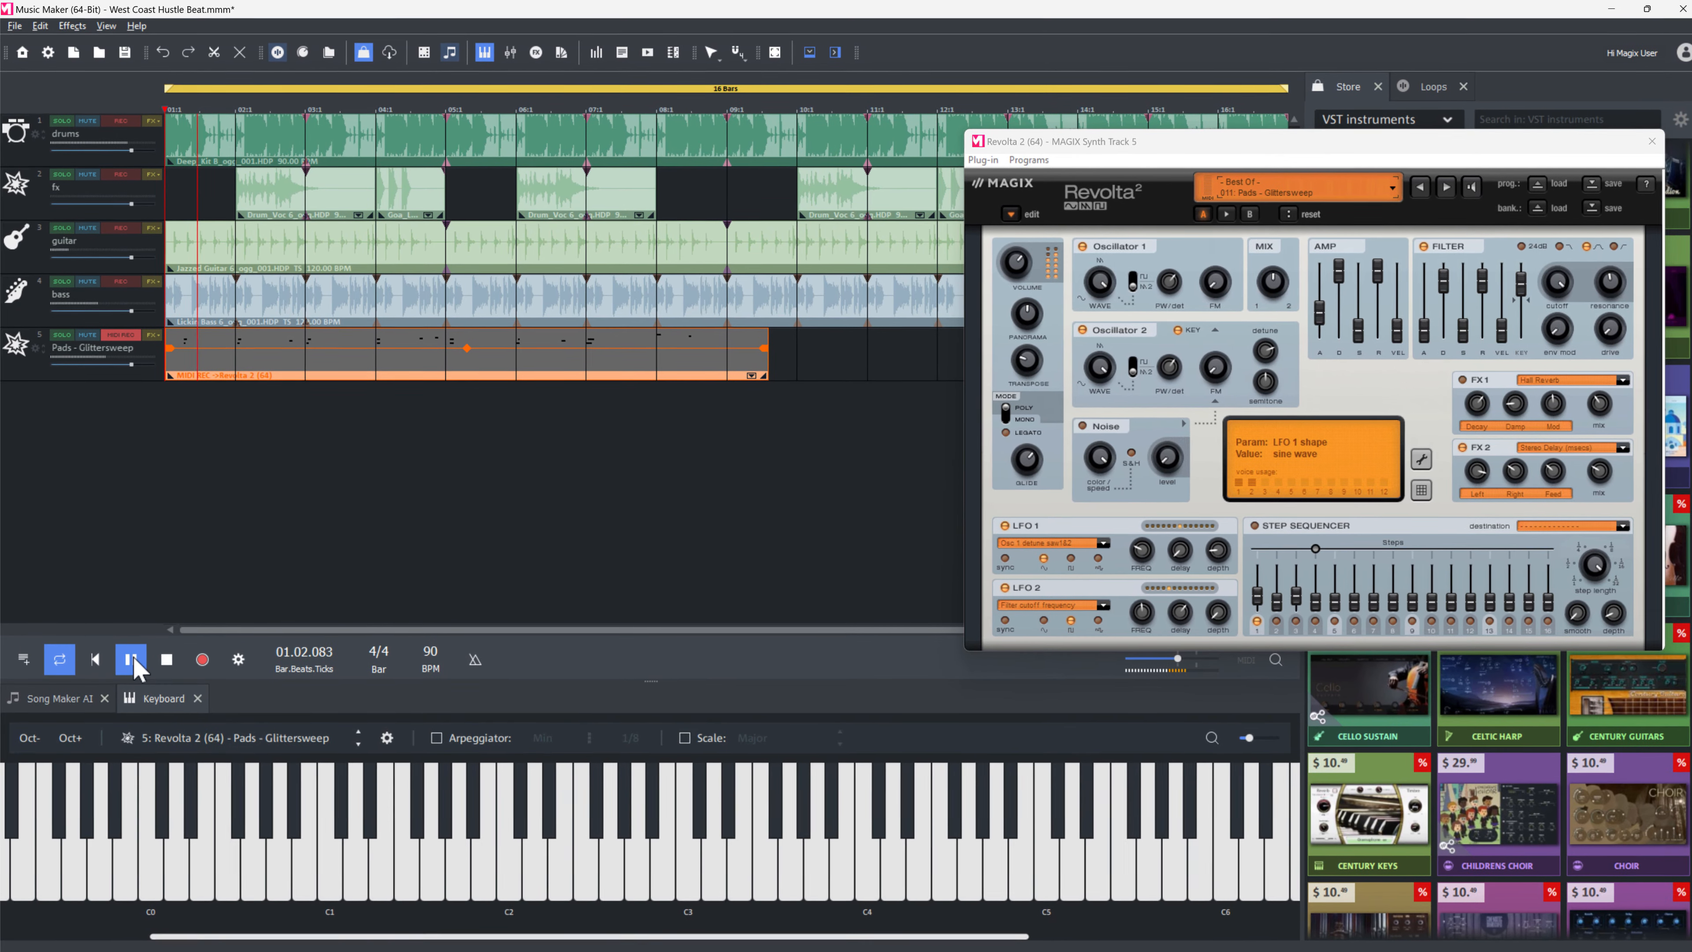